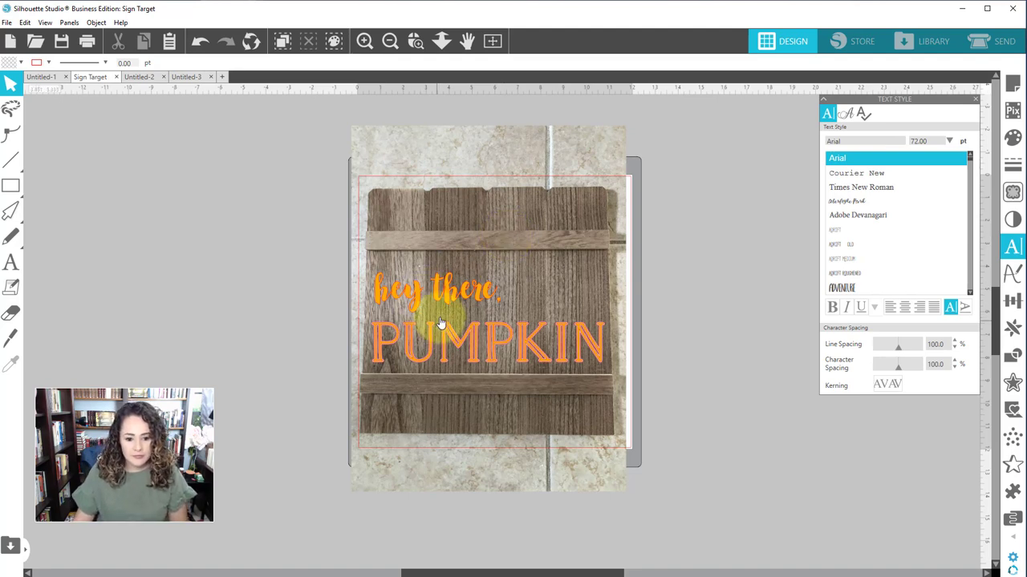
Move the orange PUMPKIN text off the wooden sign into the empty area beside the page
left_click(728, 300)
mouse_move(601, 348)
left_mouse_down()
mouse_move(568, 365)
mouse_move(583, 341)
left_mouse_up()
left_click(584, 339)
left_click(308, 332)
left_click_drag(337, 343, 80, 280)
Delete the pale offset letters of PUMPKIN without the background photo, and place the orange text back in their spot
left_click_drag(283, 340, 664, 401)
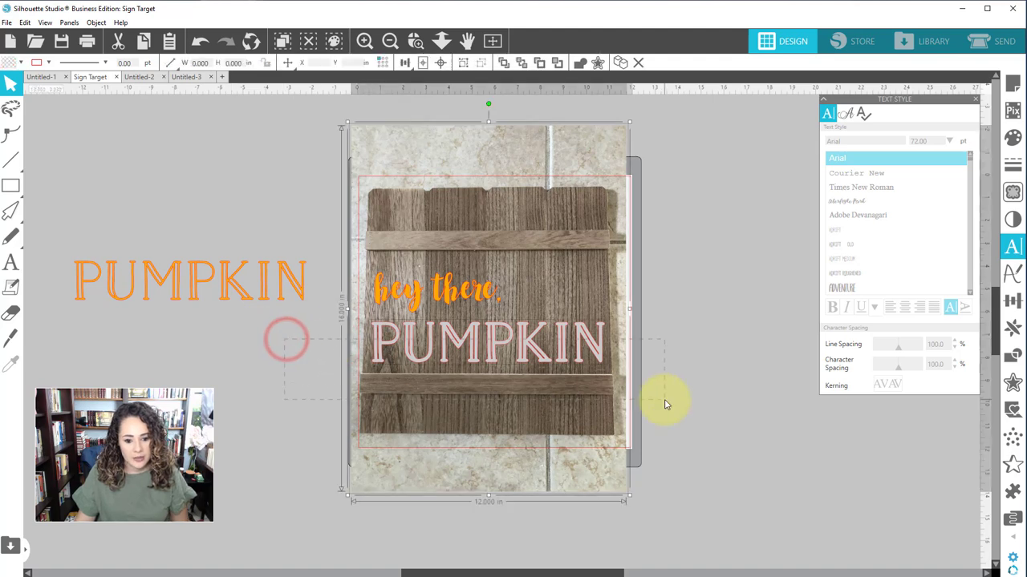
left_click(553, 434, "shift")
key("Delete")
left_click_drag(229, 280, 531, 339)
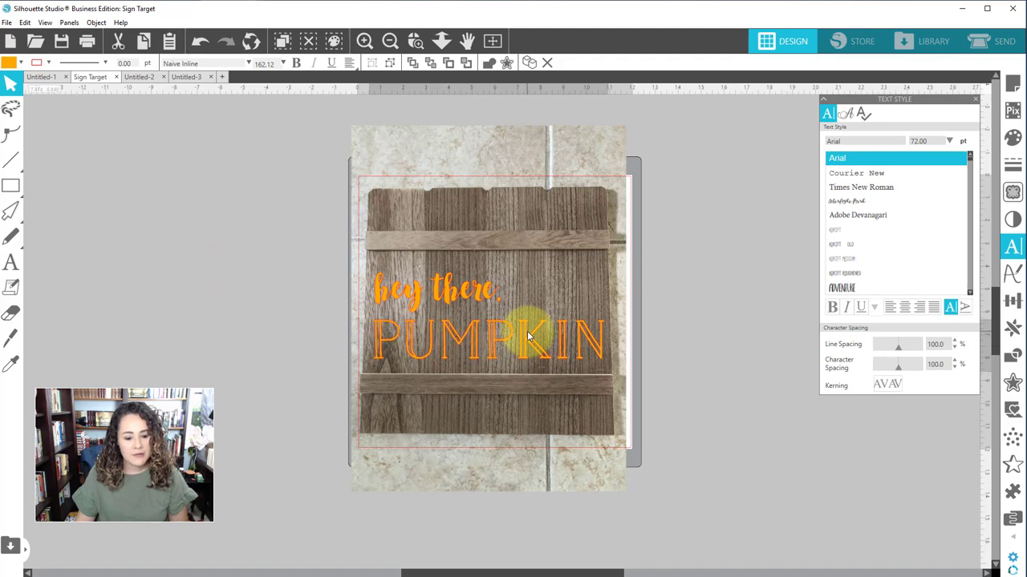
left_click(661, 334)
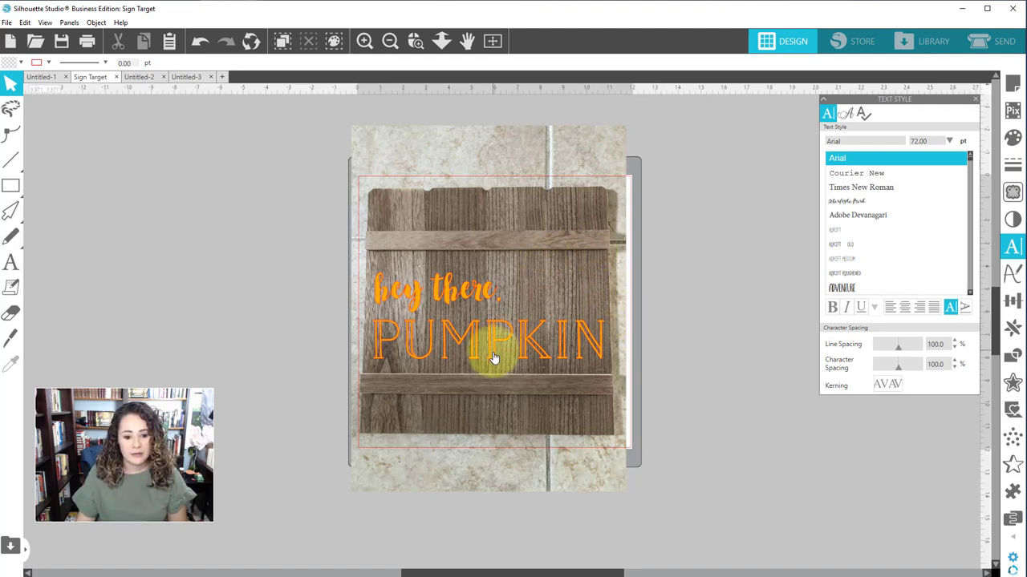
Create an external offset of 0.04 in with rounded corners around the PUMPKIN text
left_click(414, 41)
left_click_drag(307, 297, 681, 402)
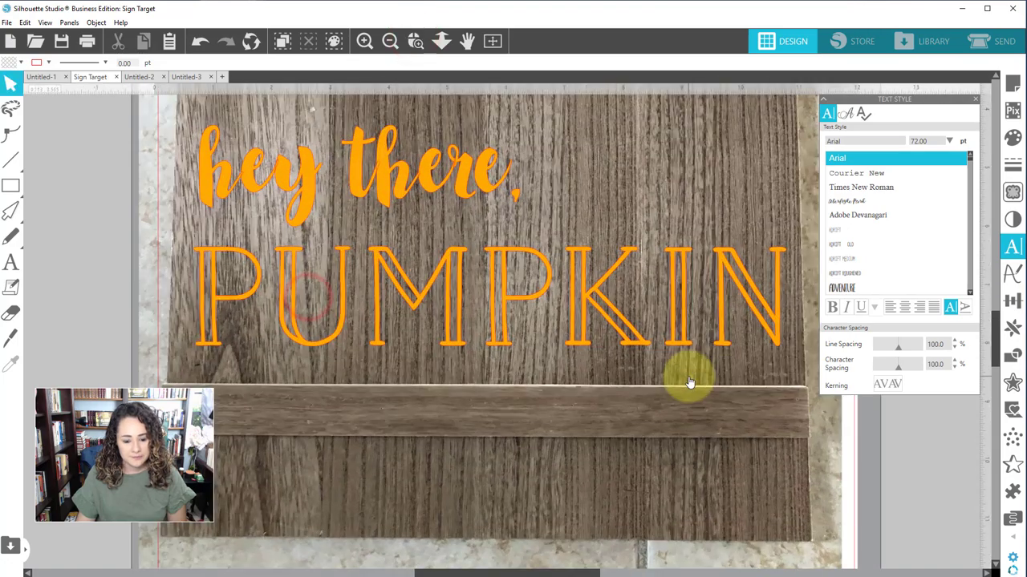
left_click(587, 300)
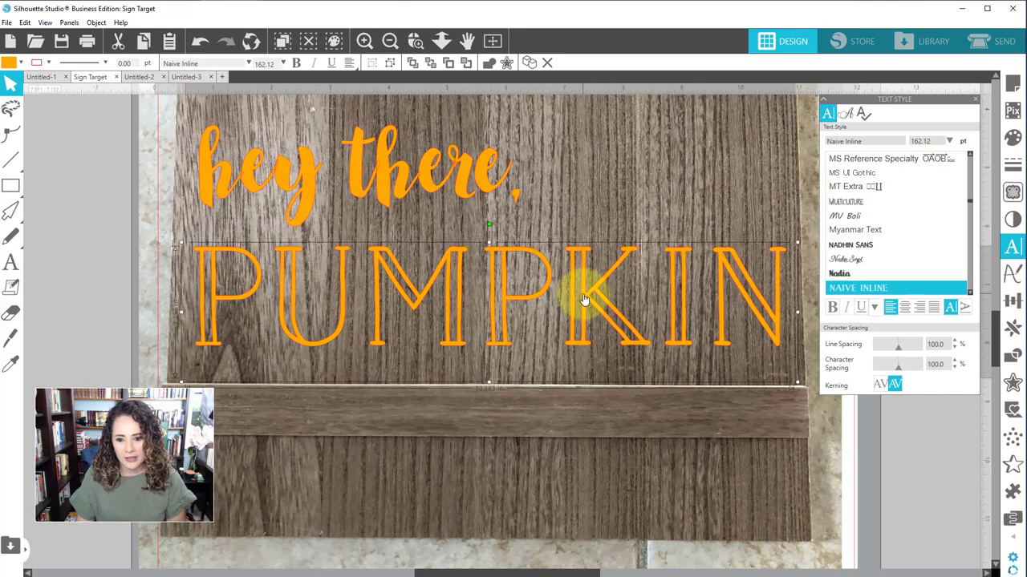
left_click(1011, 382)
left_click(850, 130)
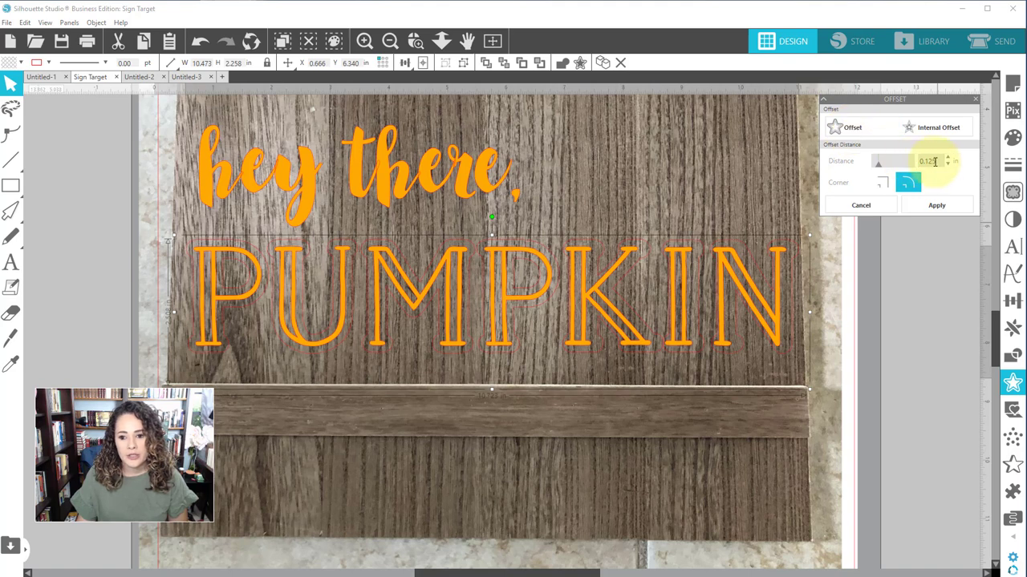
left_click(918, 161)
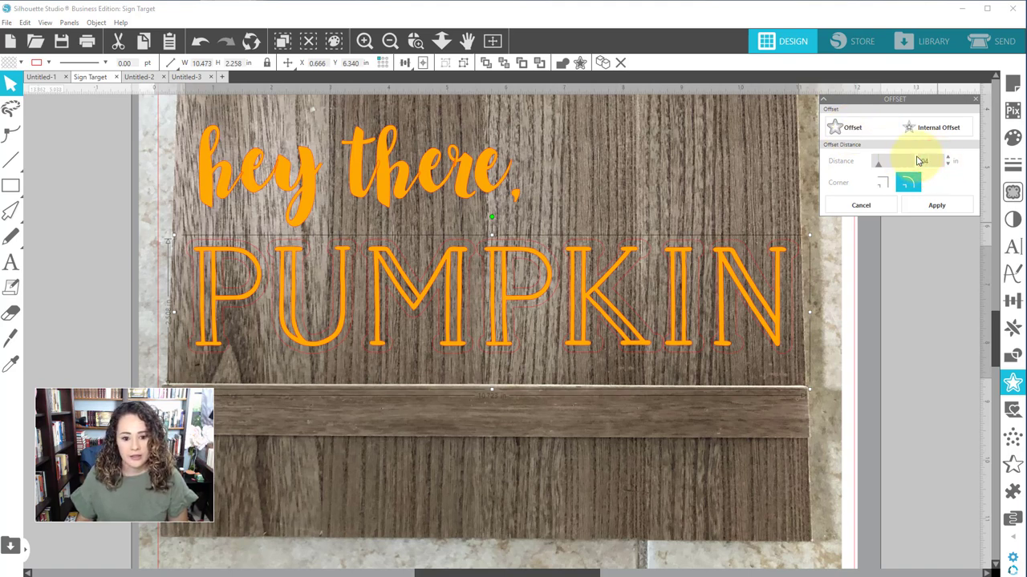
key("Return")
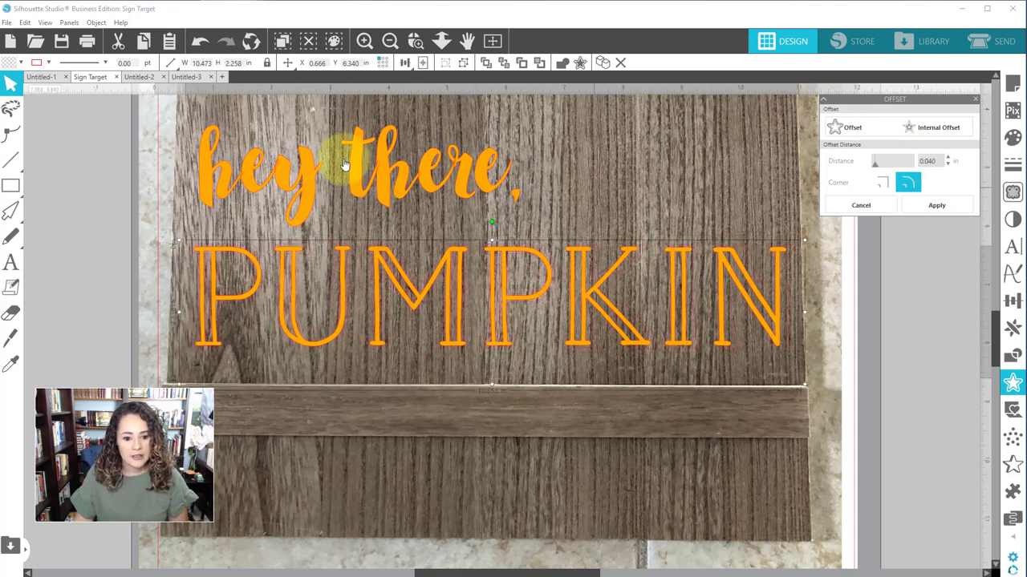
left_click(935, 204)
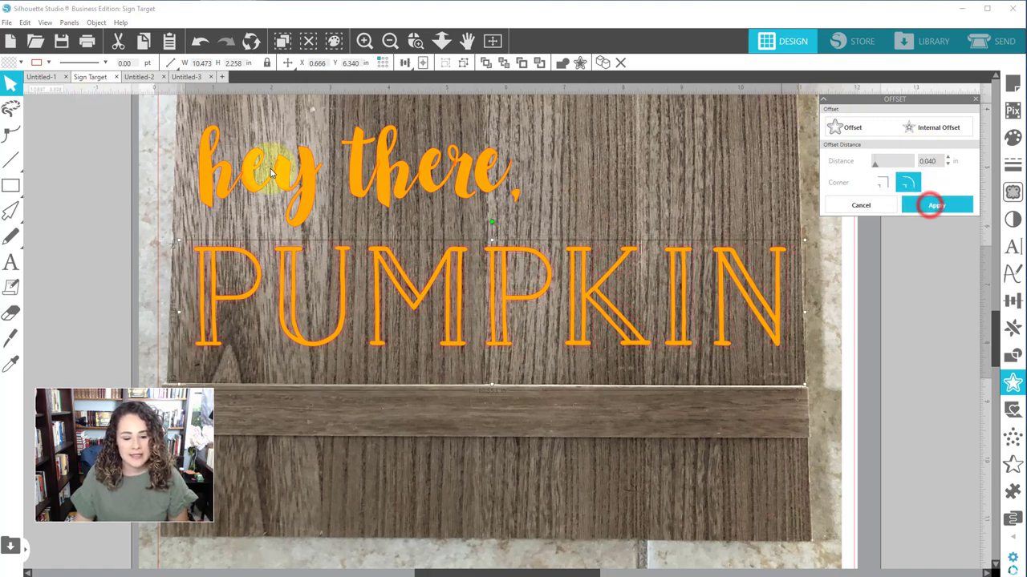
Fill the PUMPKIN offset letters with light gray and deselect them
left_click(20, 62)
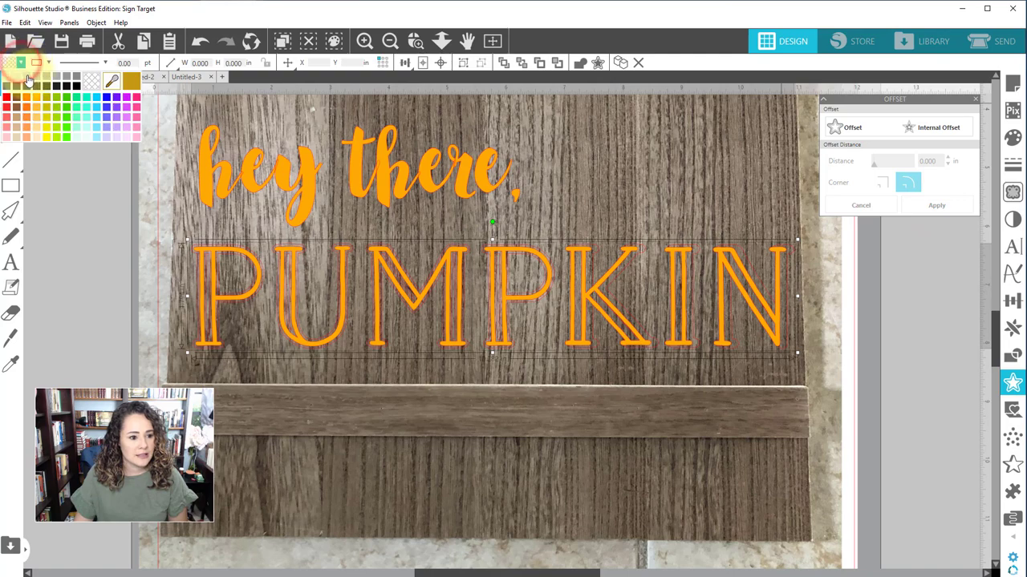
left_click(19, 81)
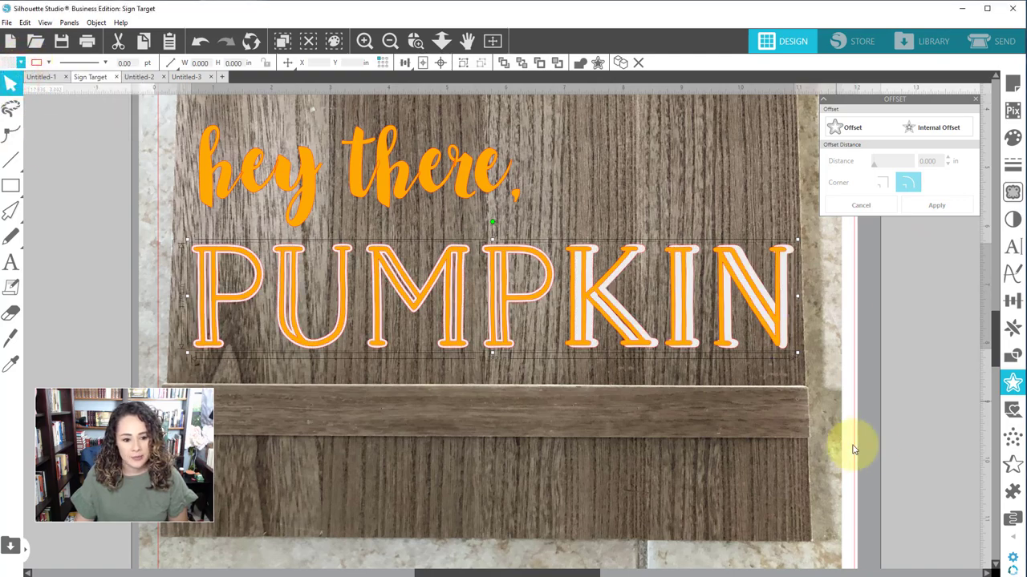
left_click(903, 401)
Shift the offset shapes of N, I and K slightly left so each is centered behind its orange letter
left_click(787, 334)
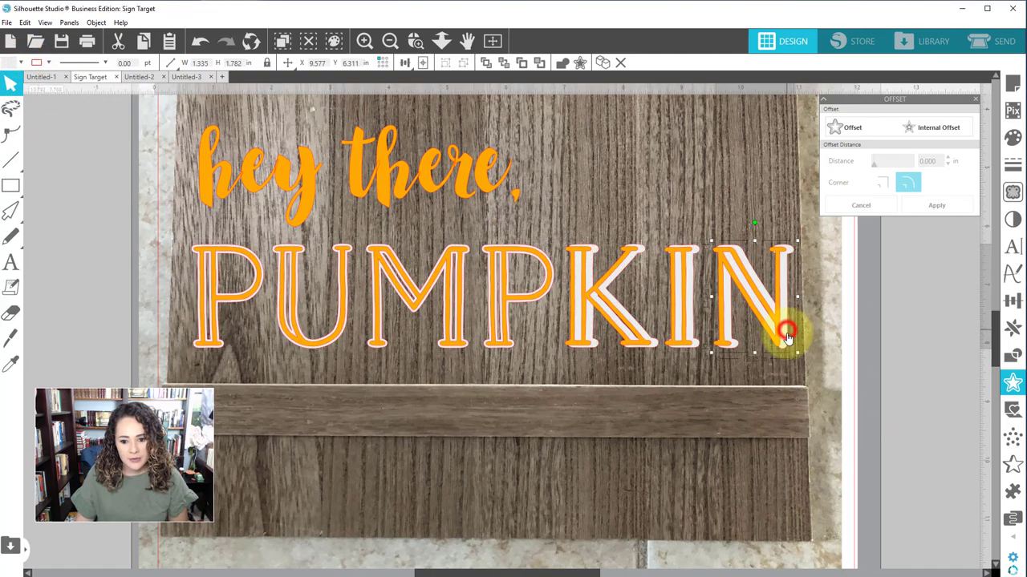
left_click_drag(805, 338, 782, 339)
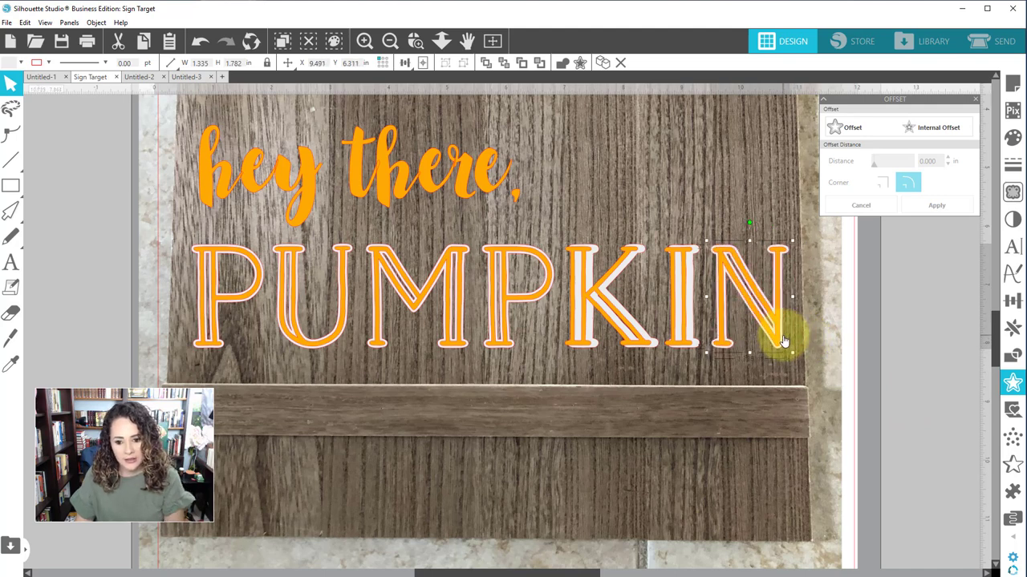
left_click(686, 335)
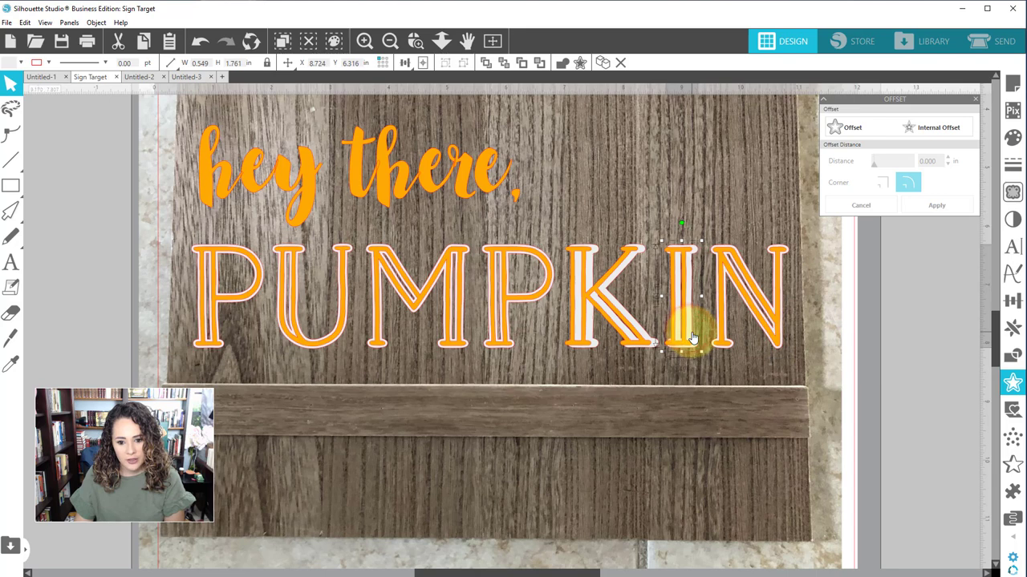
left_click_drag(692, 337, 692, 338)
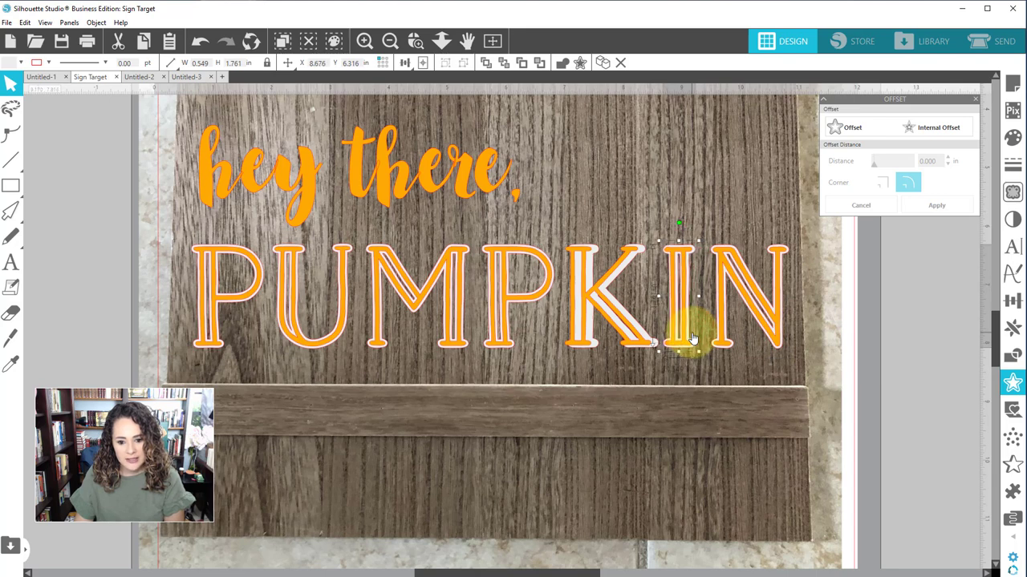
left_click(609, 289)
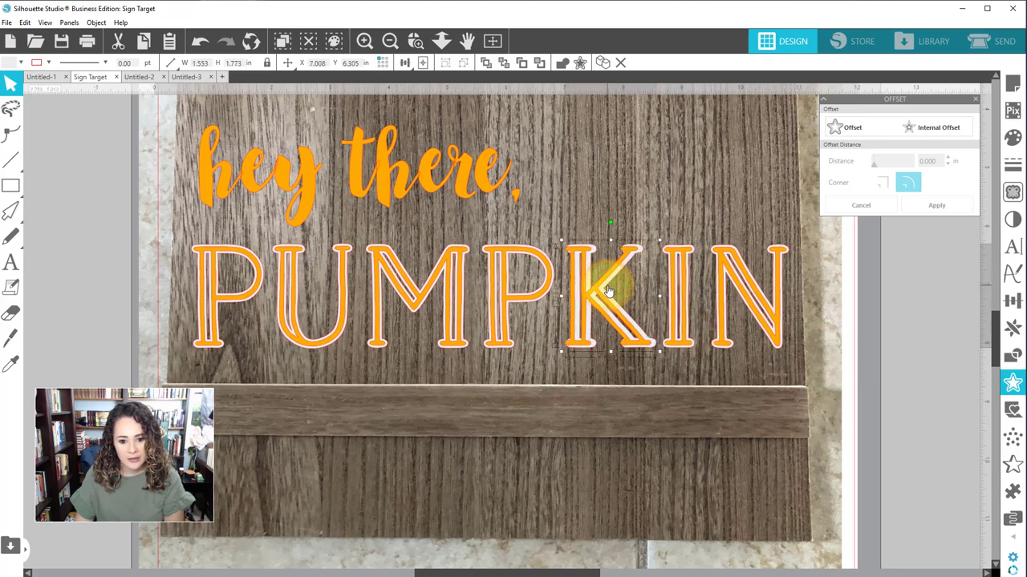
left_click_drag(609, 290, 608, 291)
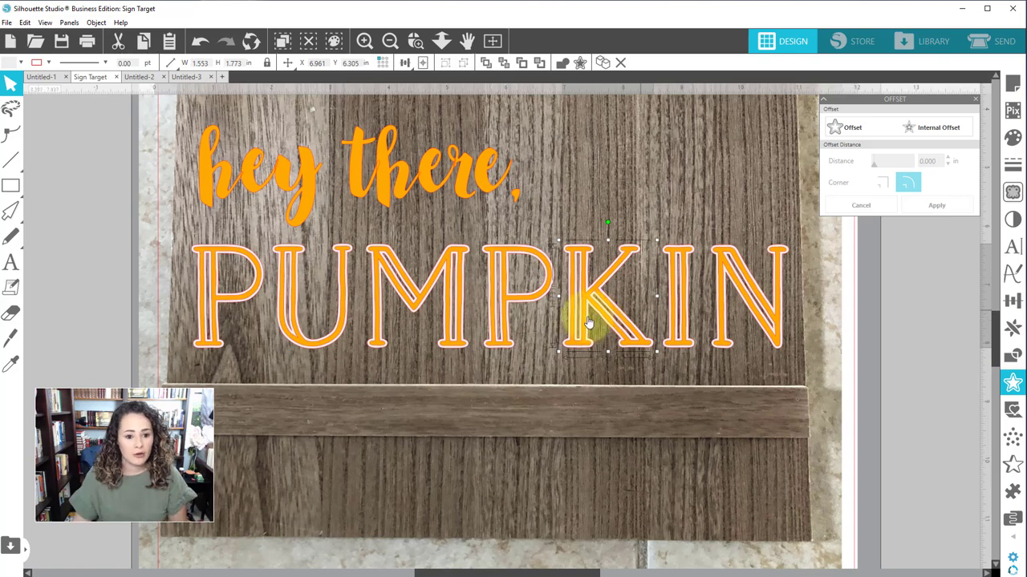
Inspect the overlapping letters of the "hey there," script text and weld them together
scroll(353, 343, "up", 1)
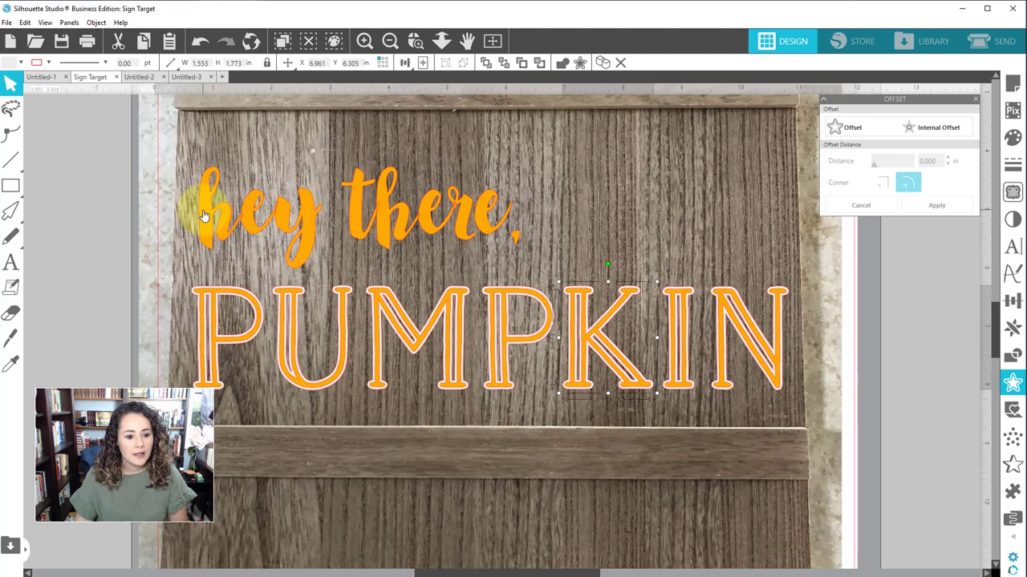
left_click(380, 226)
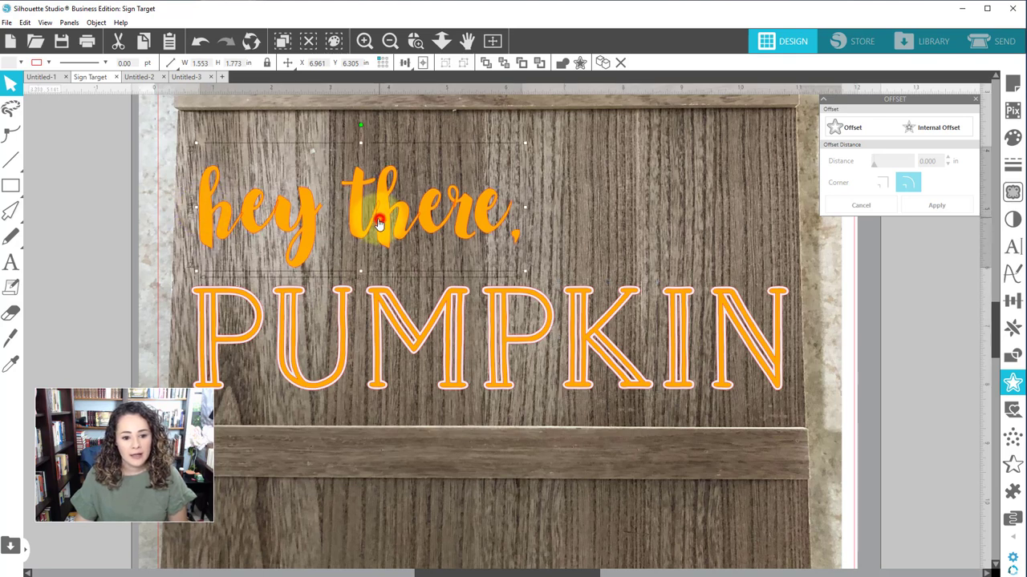
left_click(1012, 247)
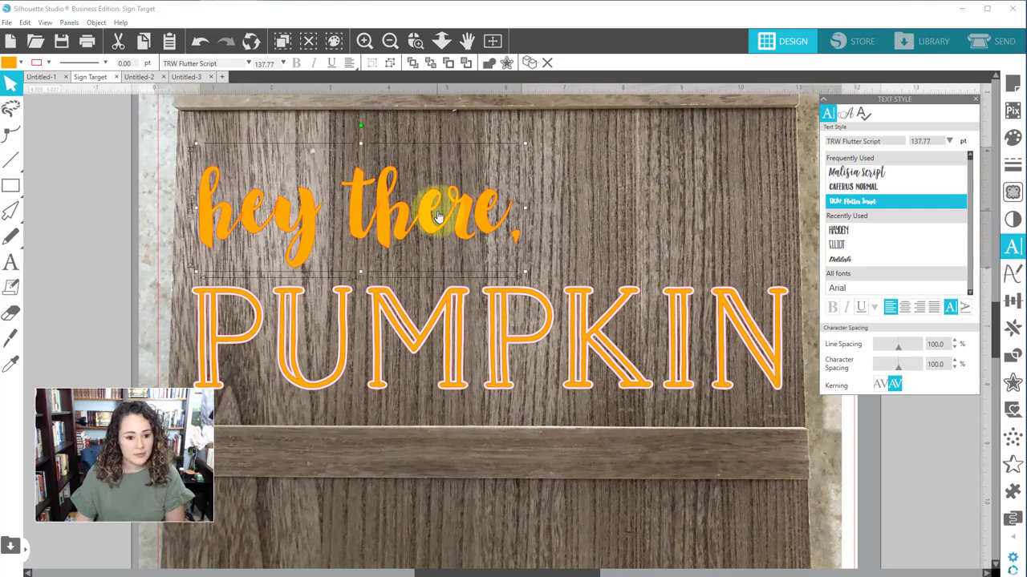
left_click(423, 45)
left_click_drag(223, 170, 510, 250)
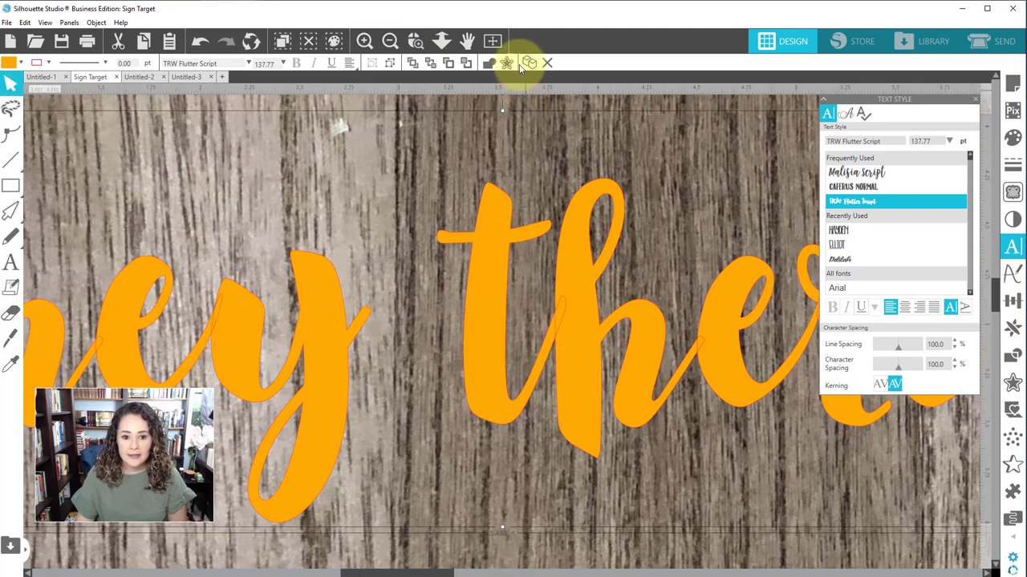
left_click(493, 41)
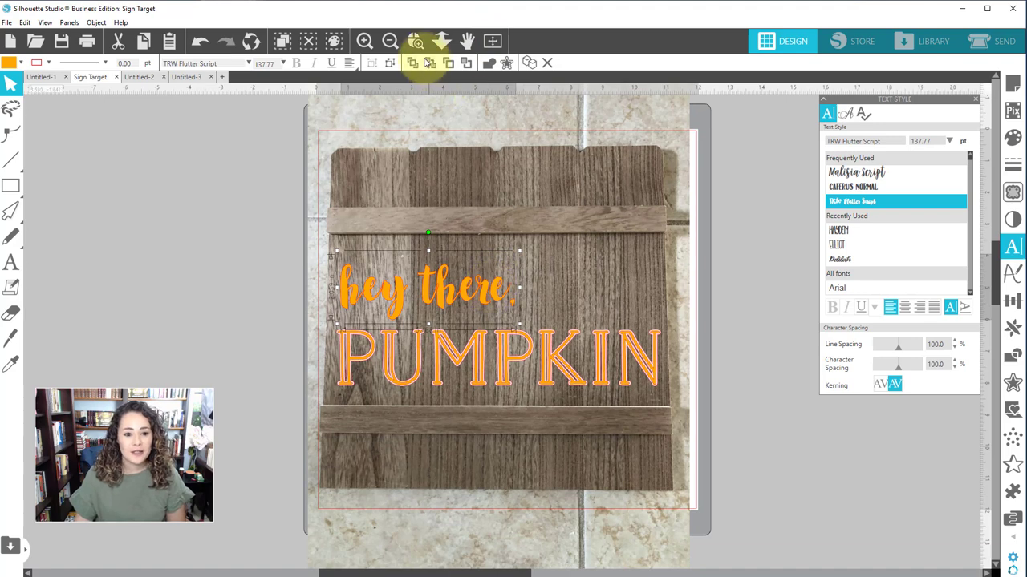
left_click(488, 62)
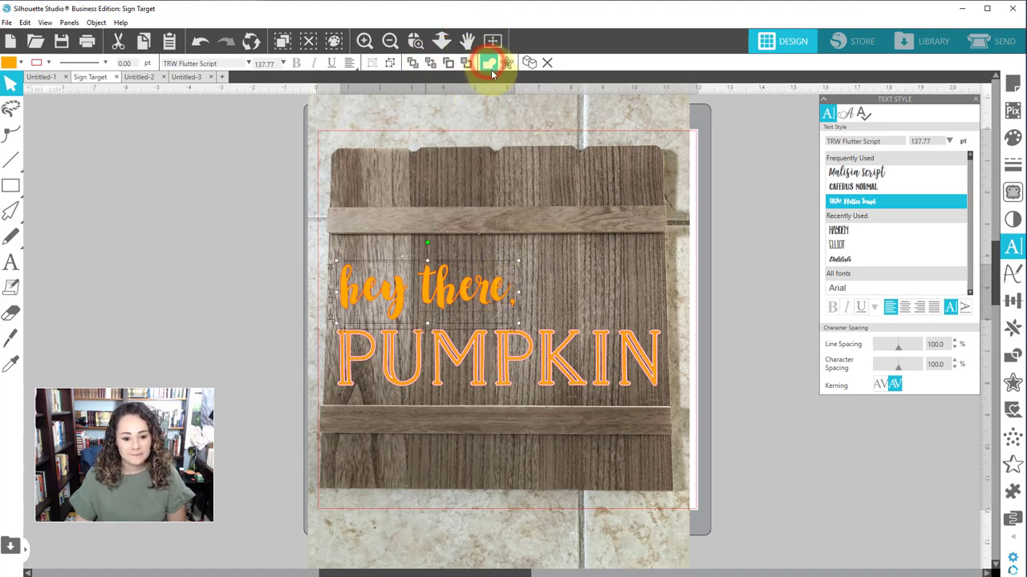
Make the welded "hey there," lettering a compound path
left_click(414, 41)
left_click_drag(340, 227, 534, 337)
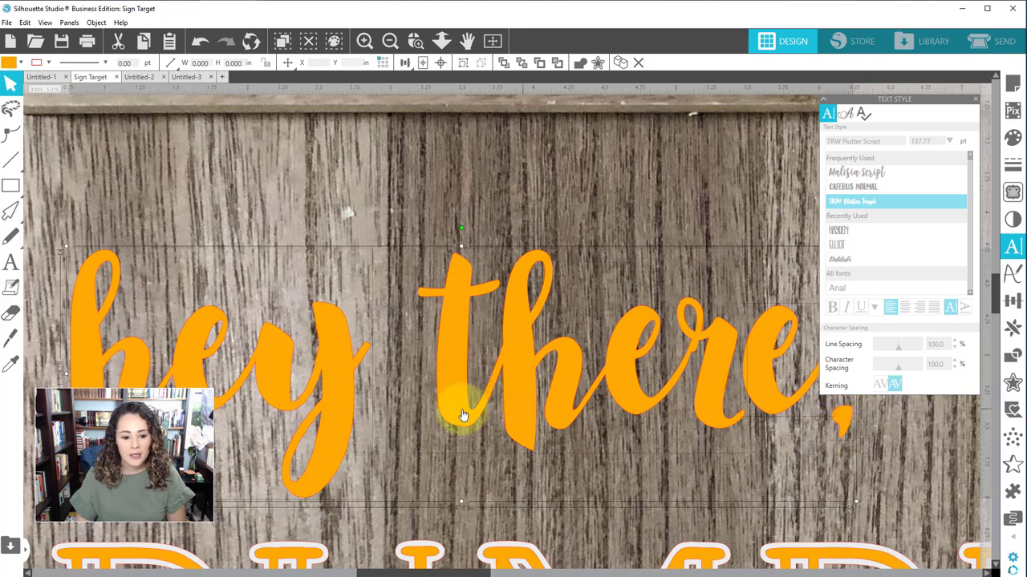
right_click(332, 365)
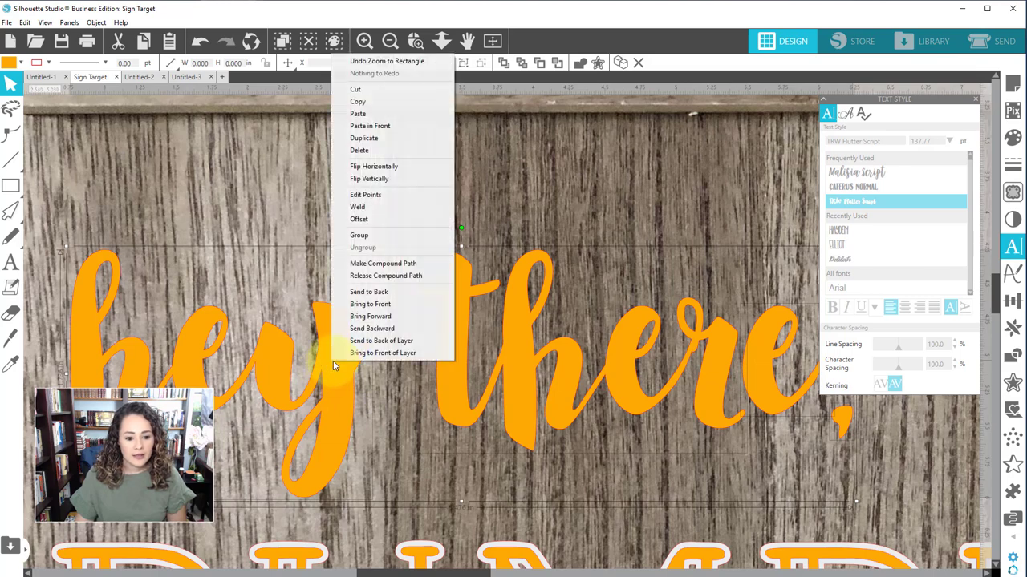
left_click(363, 263)
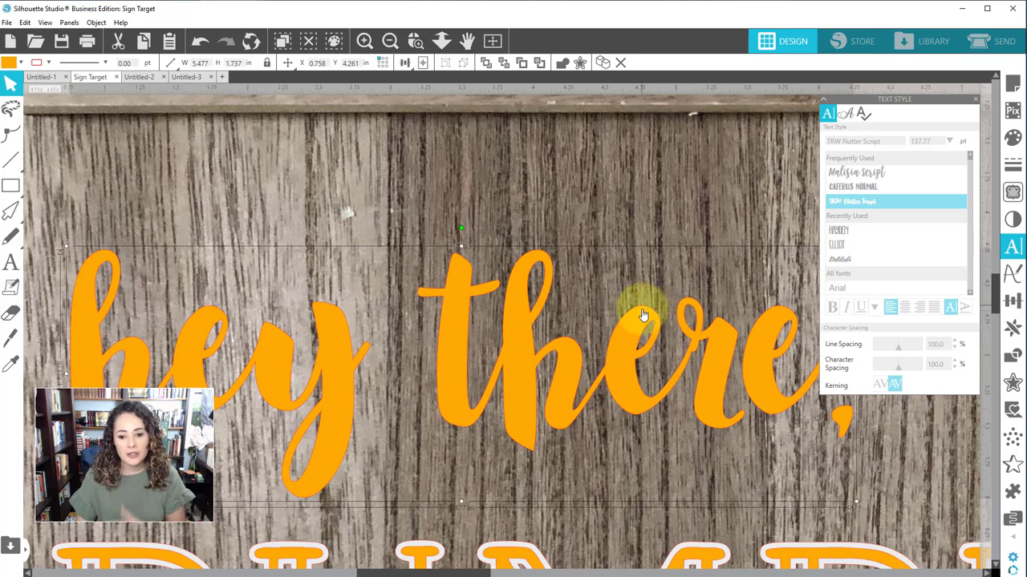
Create a 0.04 in external offset around "hey there," and fill that offset with light gray
left_click(1013, 384)
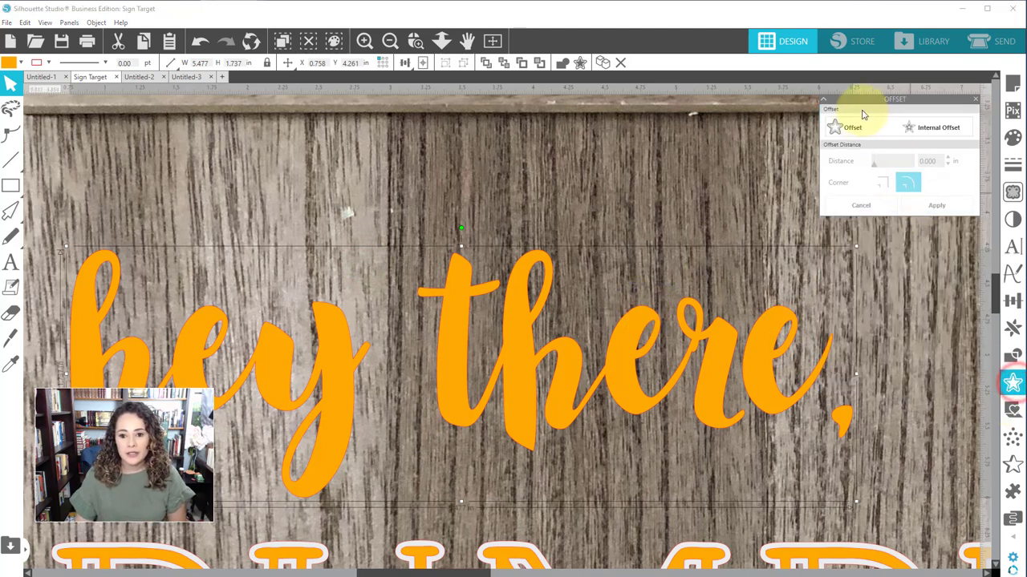
left_click(838, 127)
left_click(942, 160)
type(".04")
left_click(931, 206)
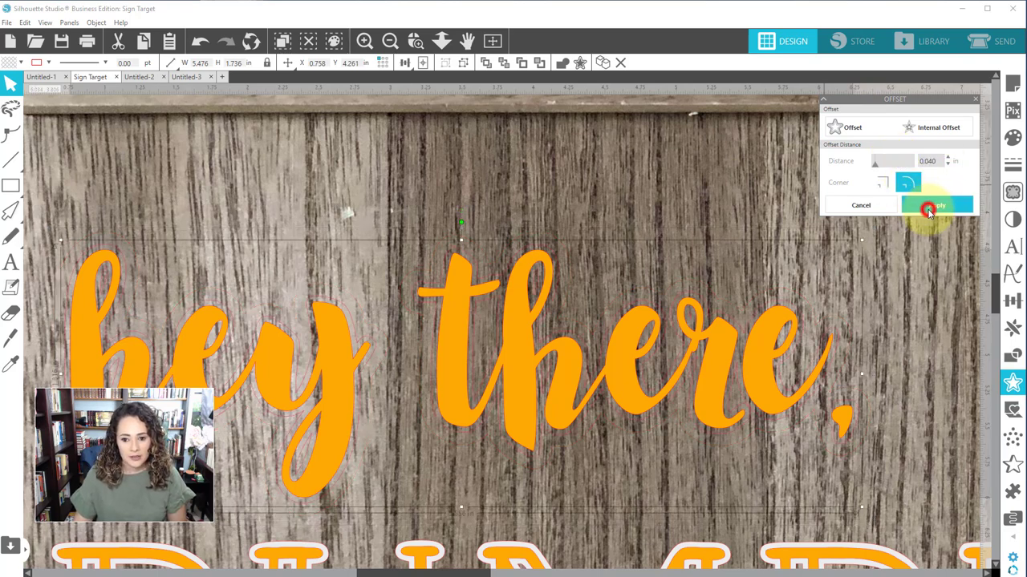
left_click(22, 64)
left_click(12, 56)
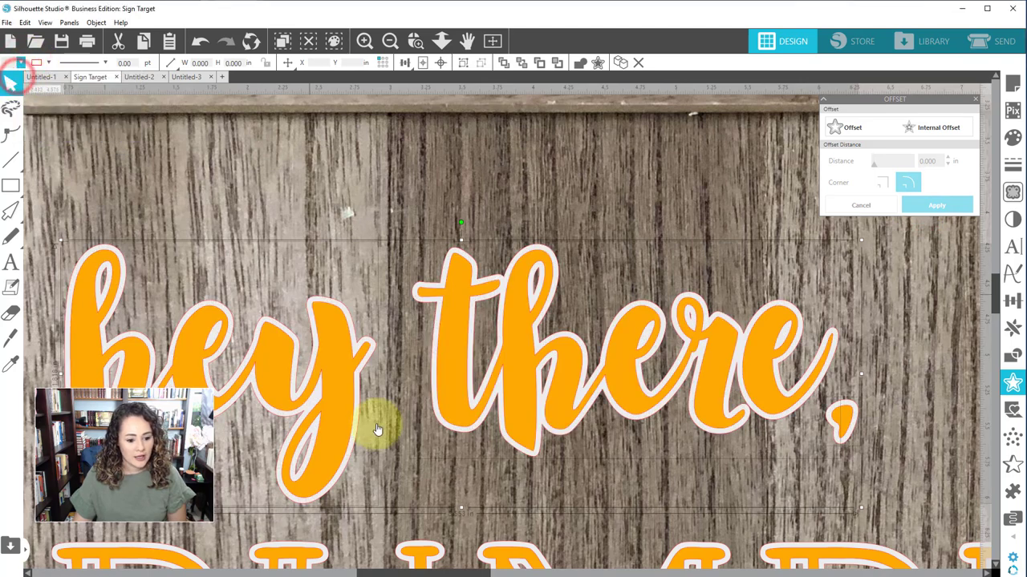
Delete the wooden sign background photo, leaving only the lettering on the page
left_click(494, 41)
left_click(241, 280)
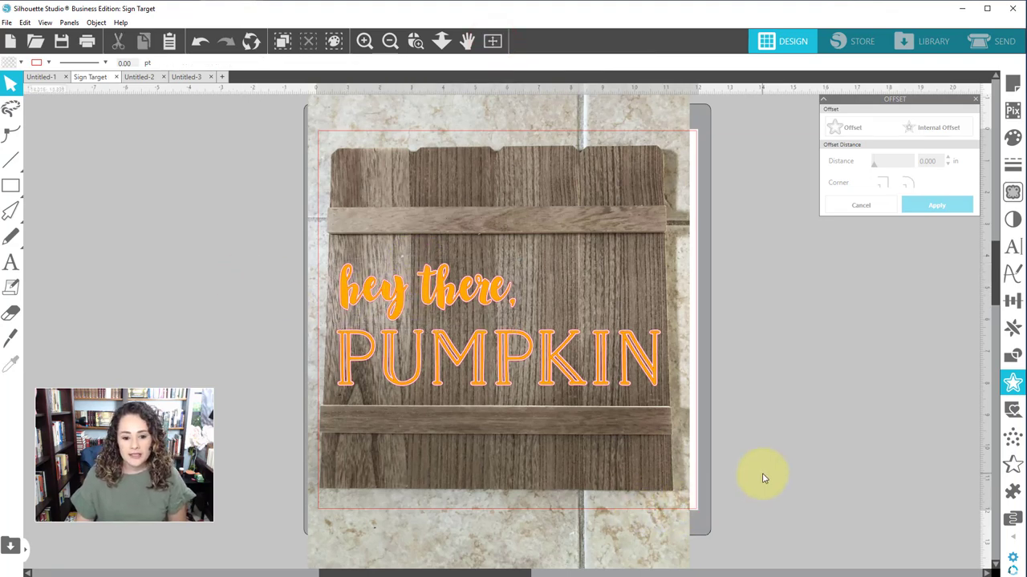
left_click(650, 490)
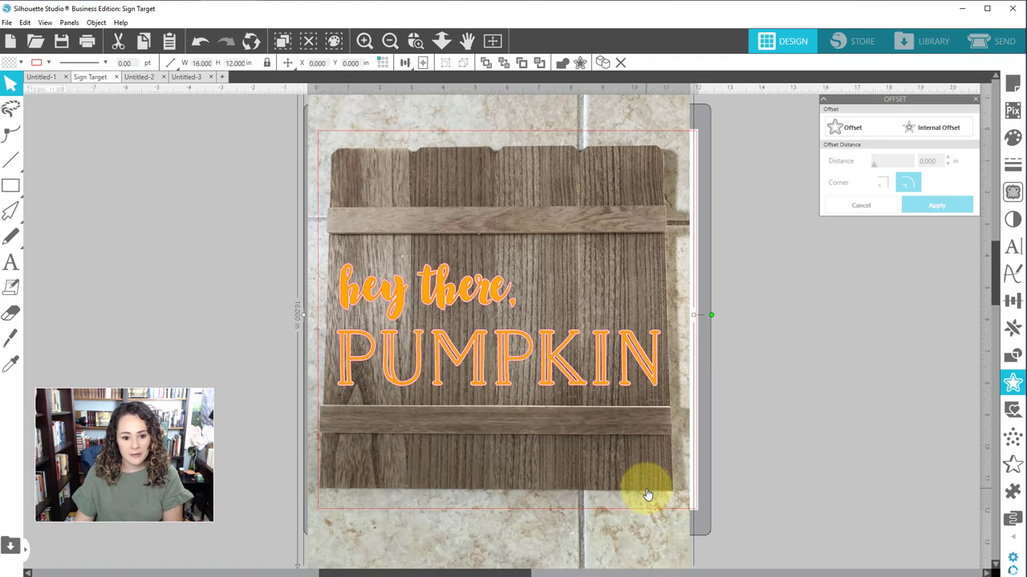
key("Delete")
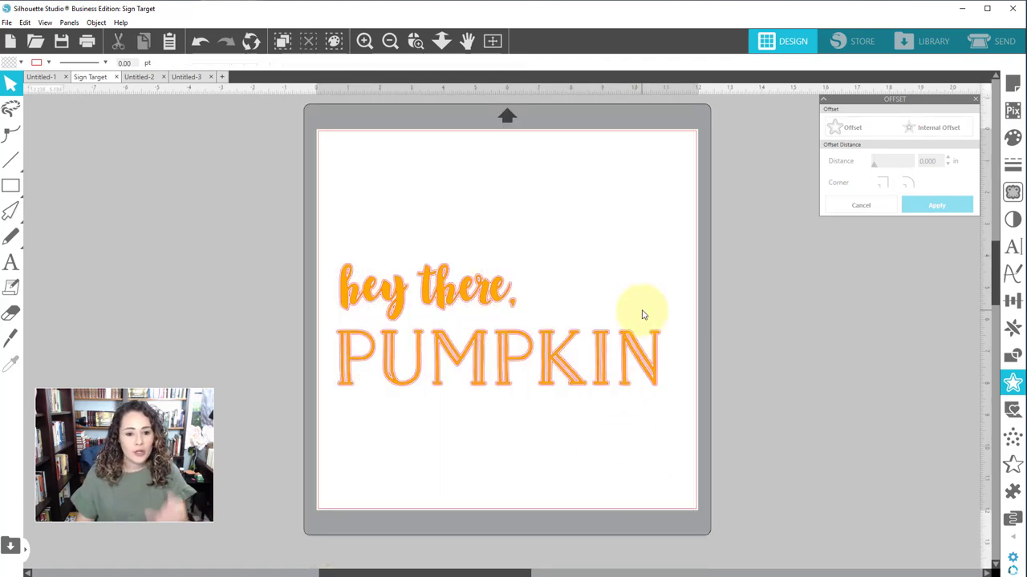
Select all shapes with the orange RGB (255,170,5) fill and make them a compound path
left_click(335, 41)
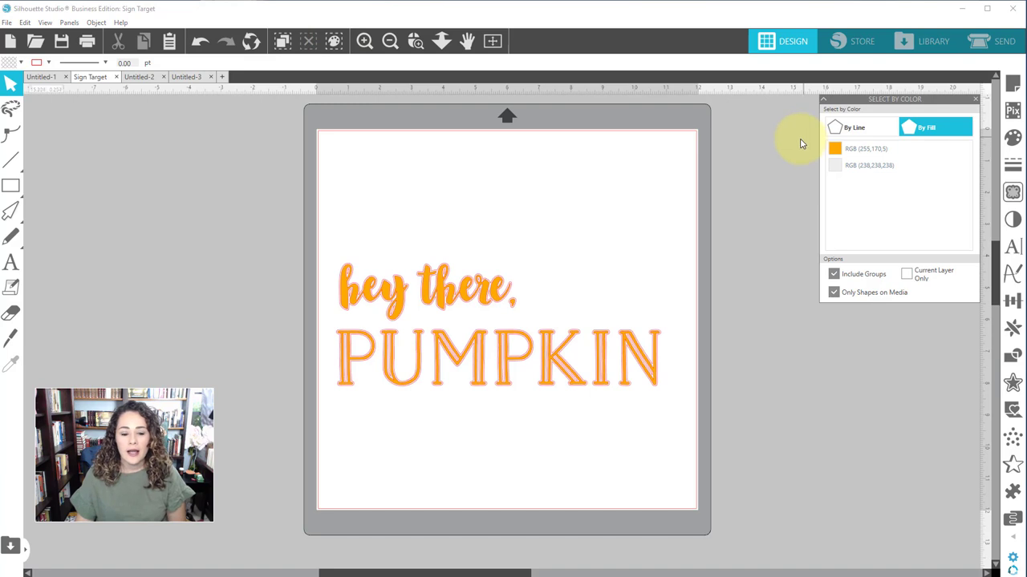
left_click(861, 151)
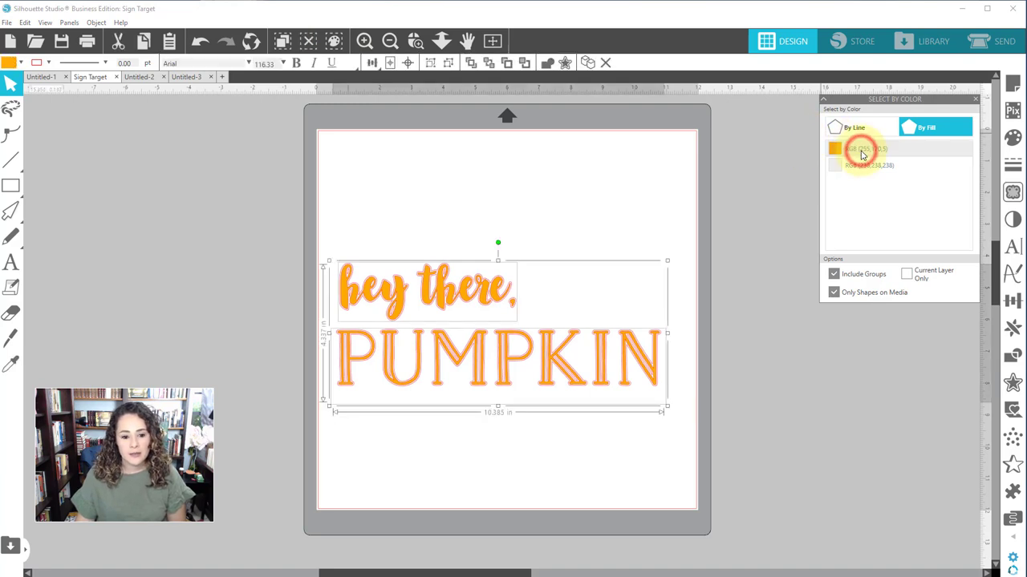
right_click(441, 296)
left_click(481, 479)
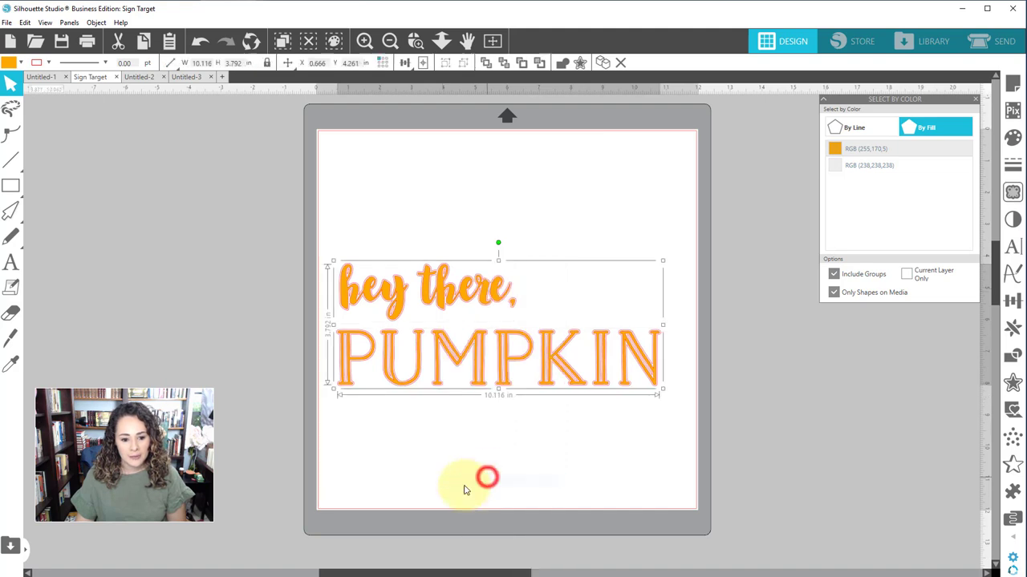
Select all shapes with the light gray RGB (238,238,238) fill and make them a compound path
left_click(869, 166)
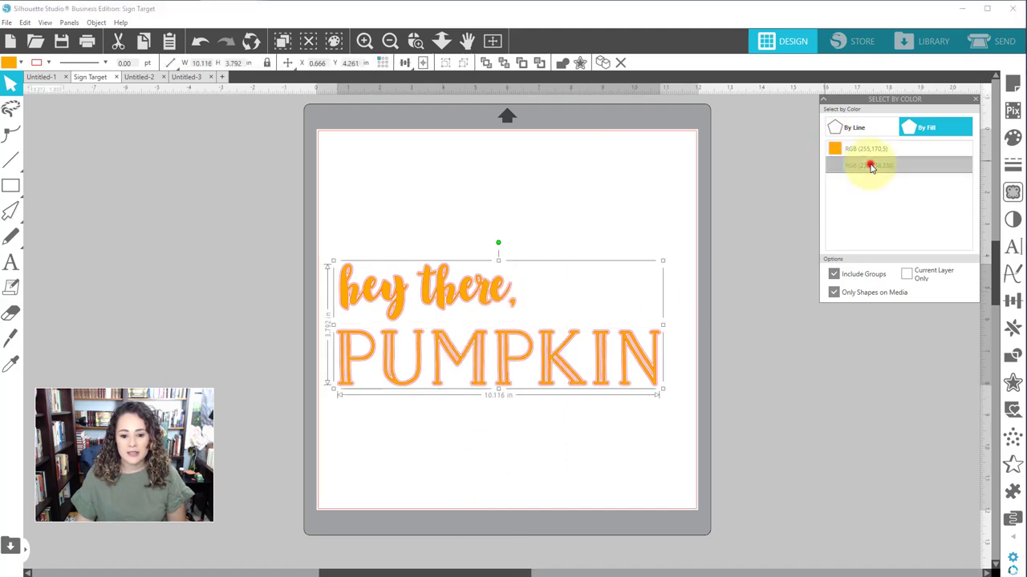
right_click(521, 303)
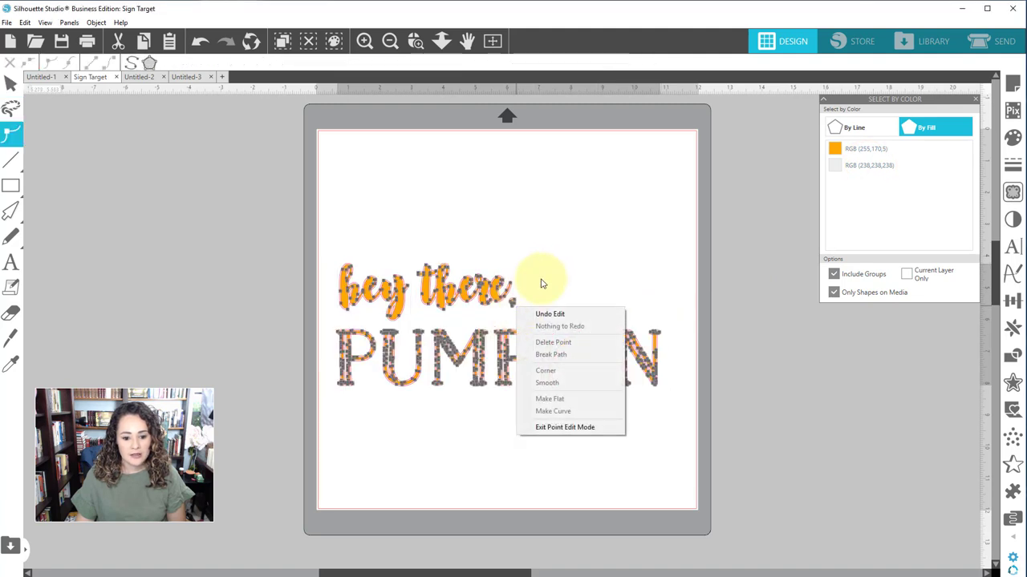
left_click(561, 242)
left_click(414, 193)
left_click(917, 166)
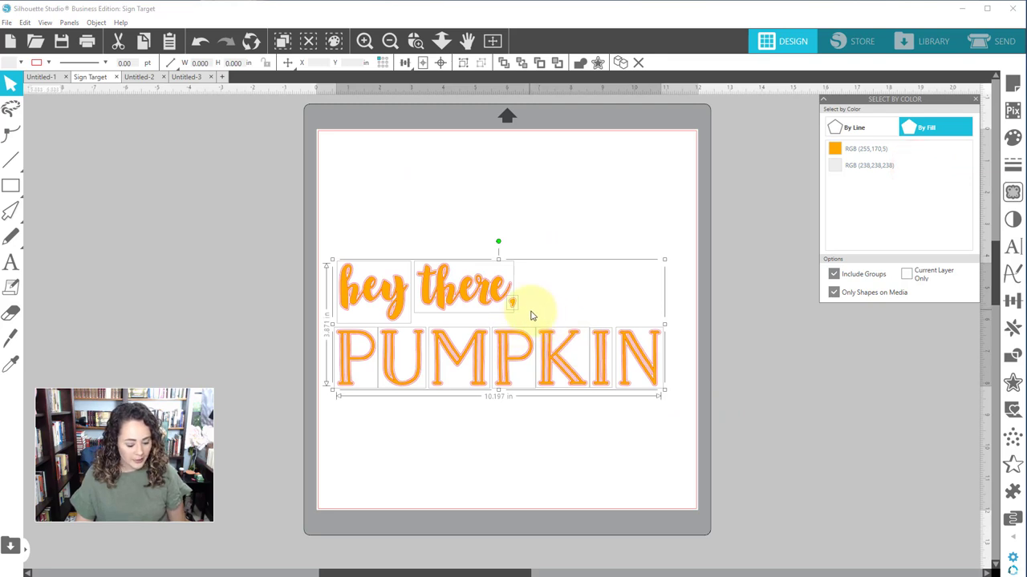
key("i")
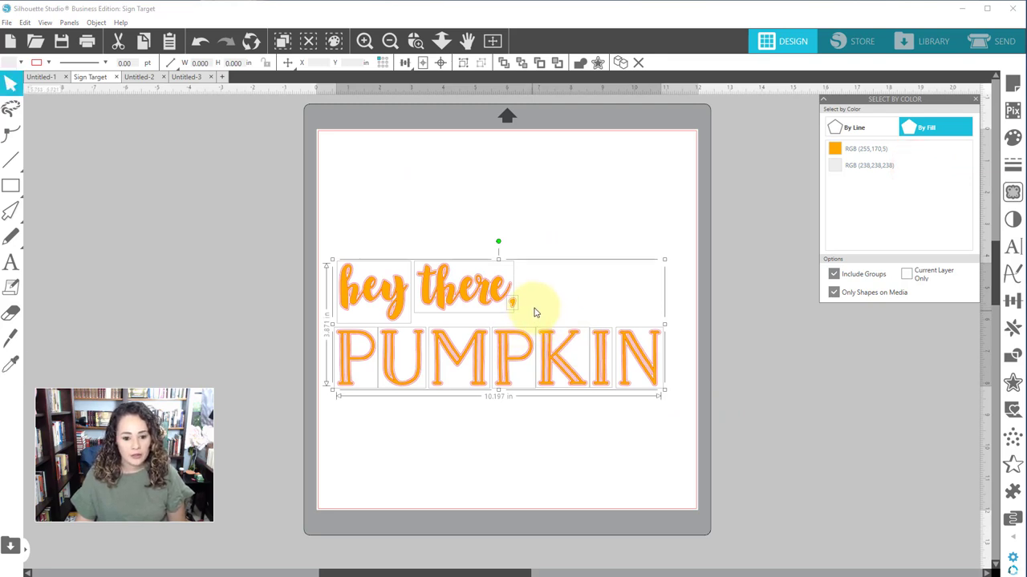
left_click(522, 21)
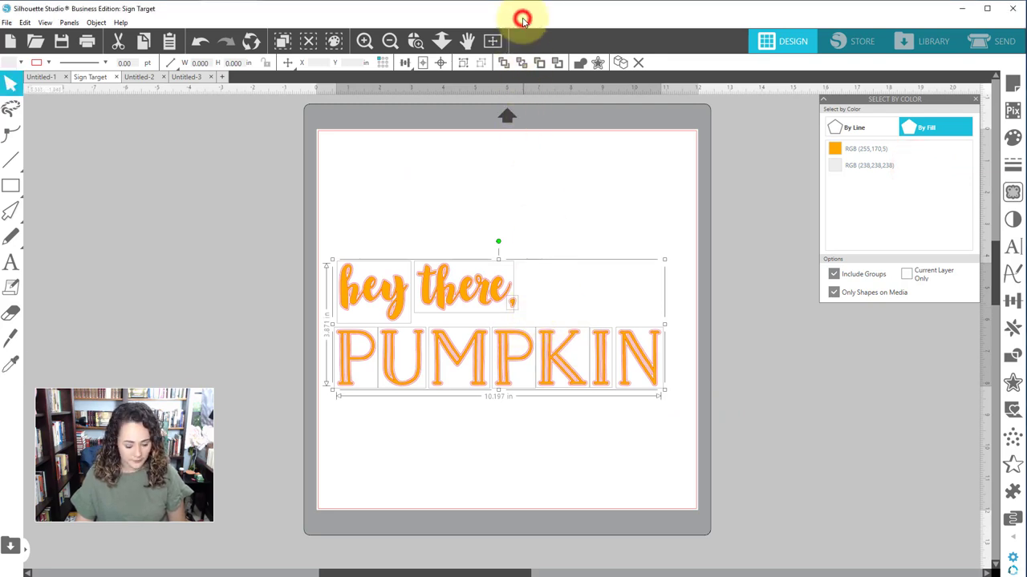
left_click(544, 275)
left_click(514, 287)
Try moving the orange lettering and the gray offset separately, and undo the moves
left_click_drag(526, 291, 675, 180)
left_click(465, 306)
left_click_drag(363, 297, 278, 304)
key("ctrl+z")
key("ctrl+z")
key("ctrl+z")
left_click_drag(517, 241, 365, 345)
left_click_drag(370, 357, 370, 348)
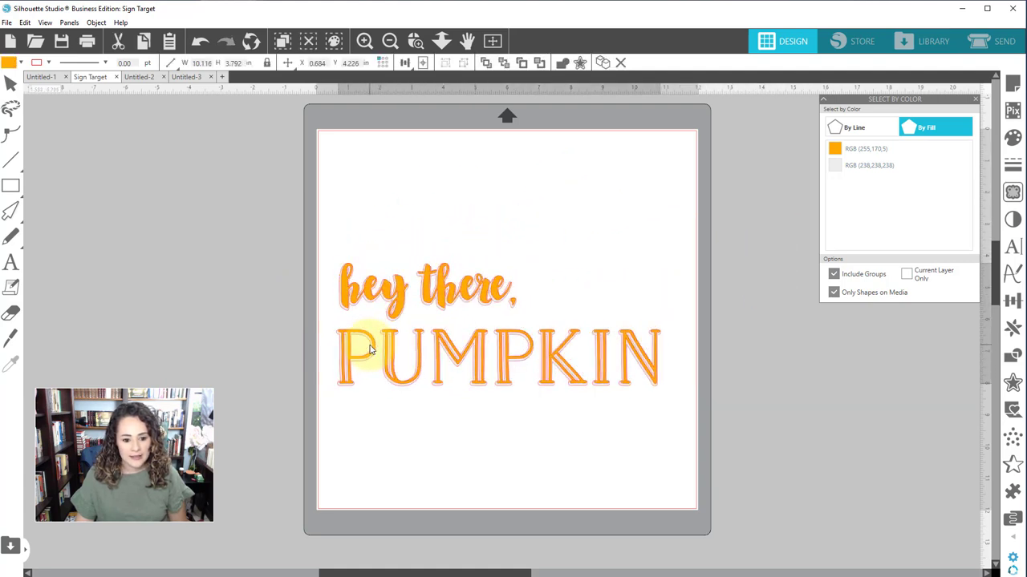
left_click(401, 296)
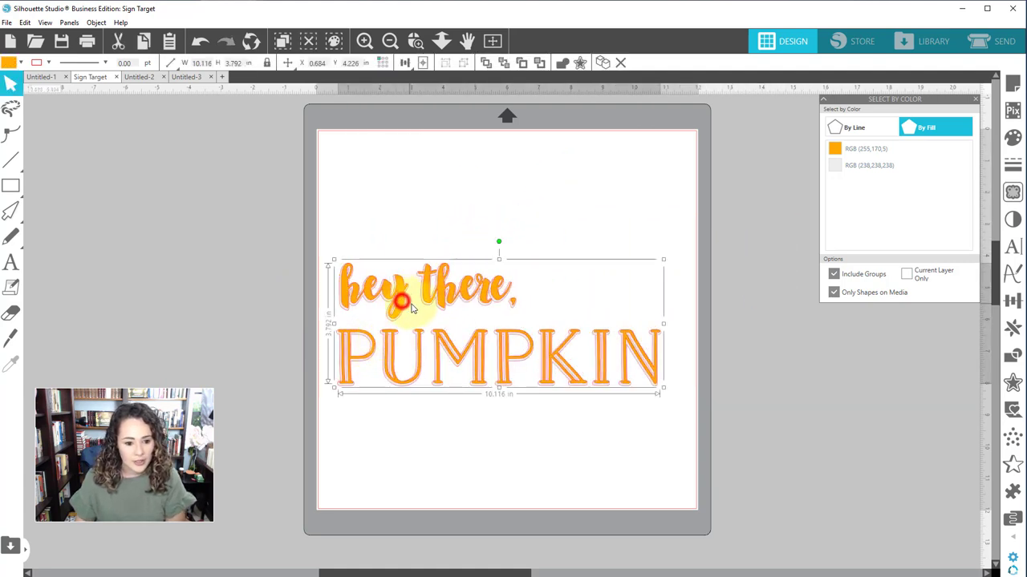
left_click_drag(413, 309, 412, 309)
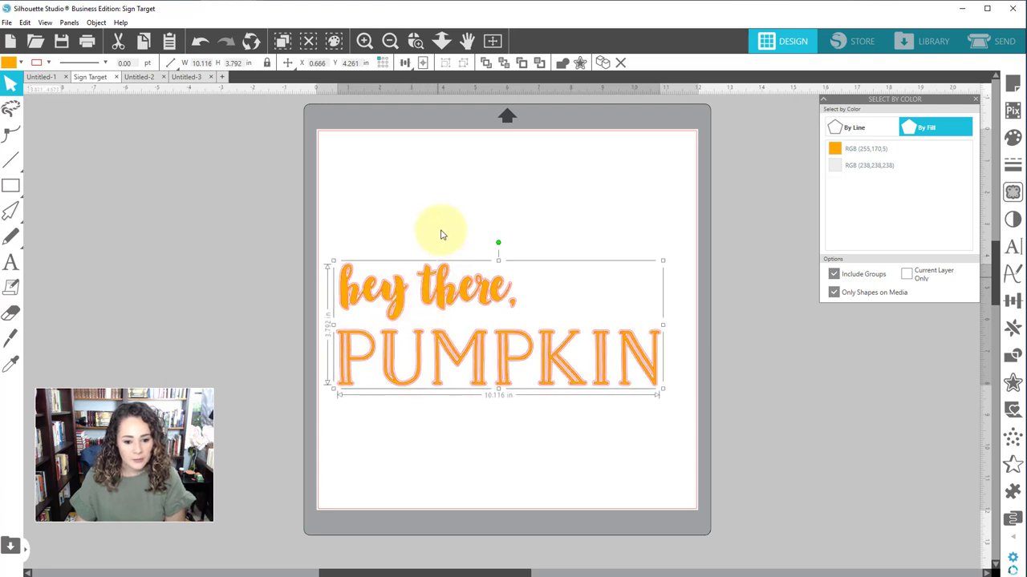
left_click(471, 198)
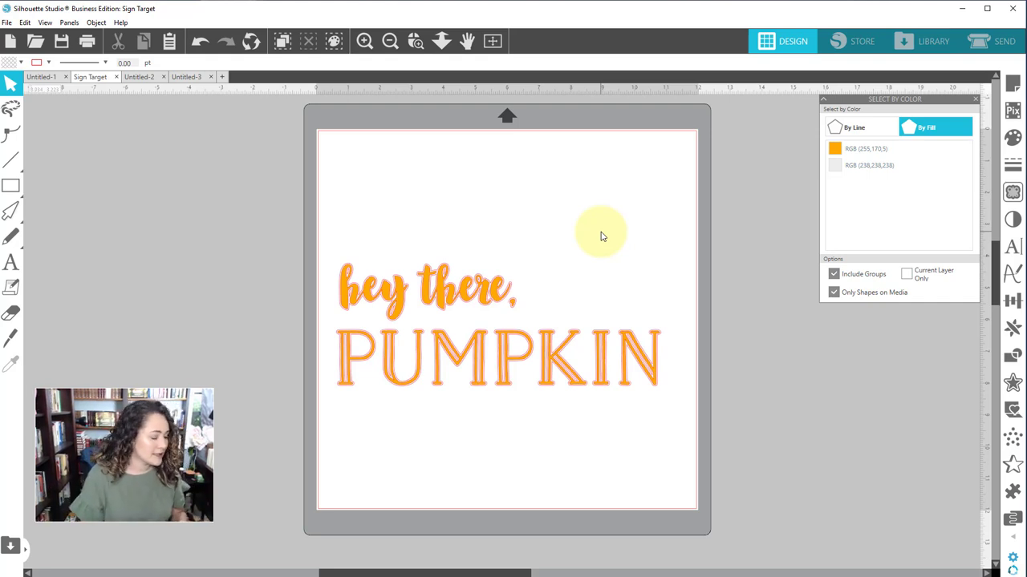
Enlarge the orange lettering and gray offset together to about 14 in wide and move them higher, centered across the page
left_click_drag(337, 222, 418, 337)
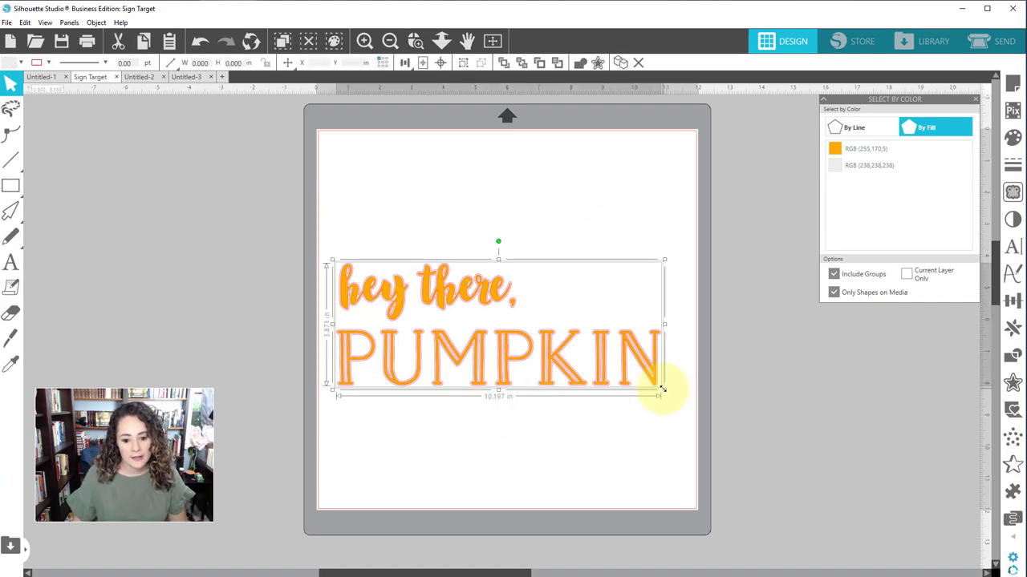
left_click_drag(664, 391, 778, 457)
left_click(442, 153)
left_click_drag(344, 218, 526, 426)
left_click_drag(531, 397, 466, 270)
left_click(504, 379)
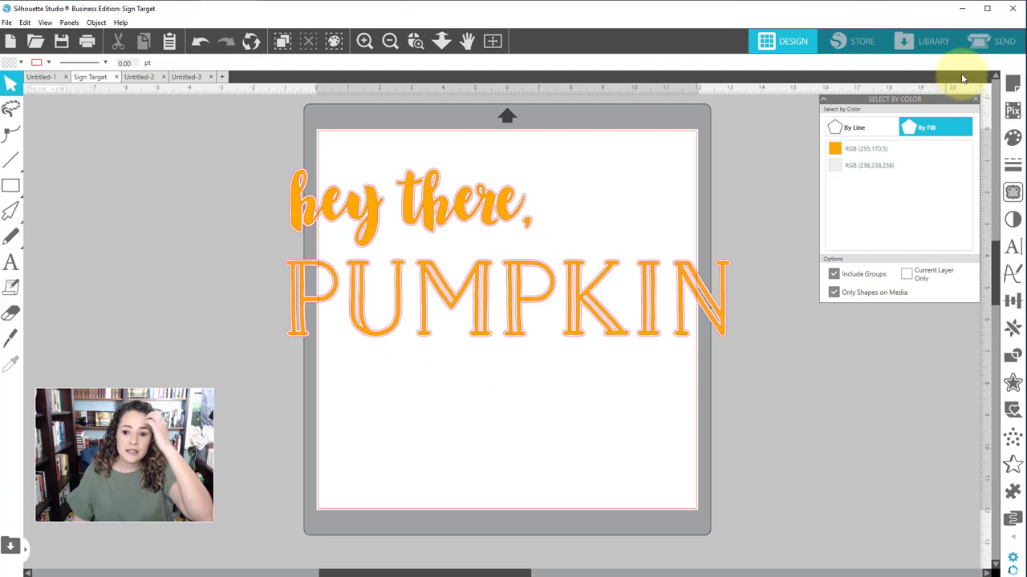
Set the page height to 20 in
left_click(1011, 83)
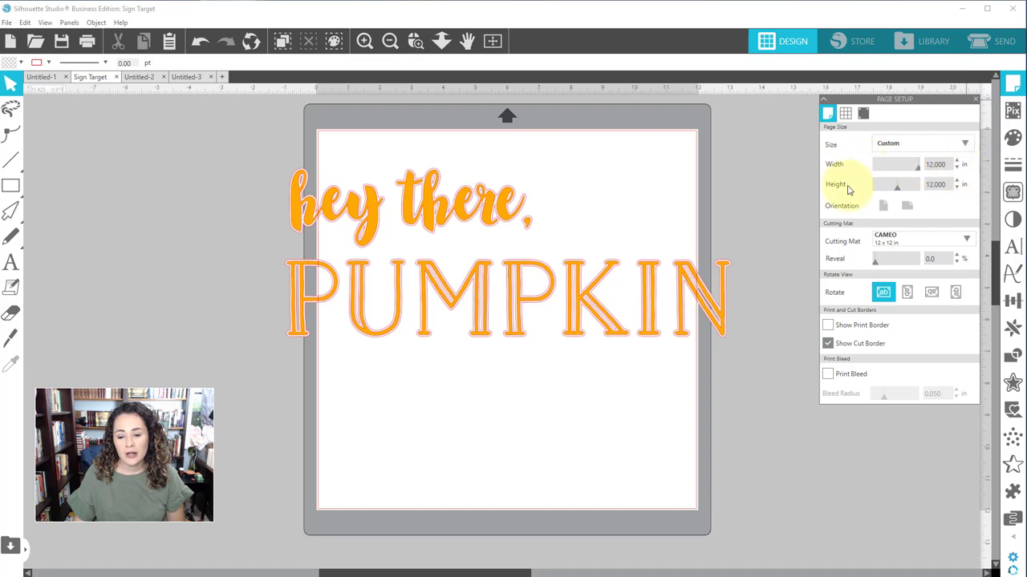
left_click(940, 185)
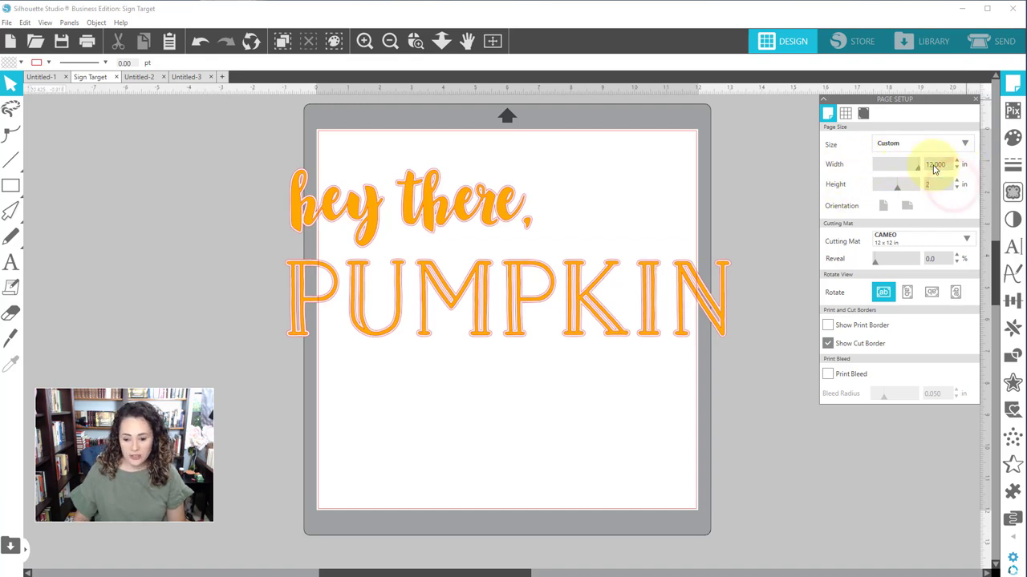
type("20")
key("Return")
left_click(553, 329)
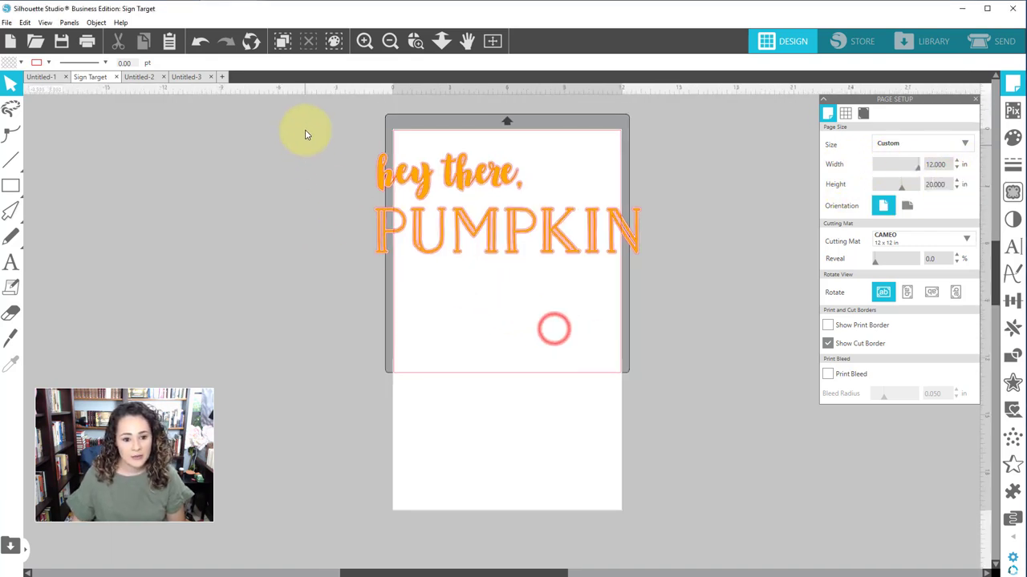
Rotate the complete lettering 90° clockwise and place it in the upper-left corner of the page
left_click_drag(305, 136, 458, 251)
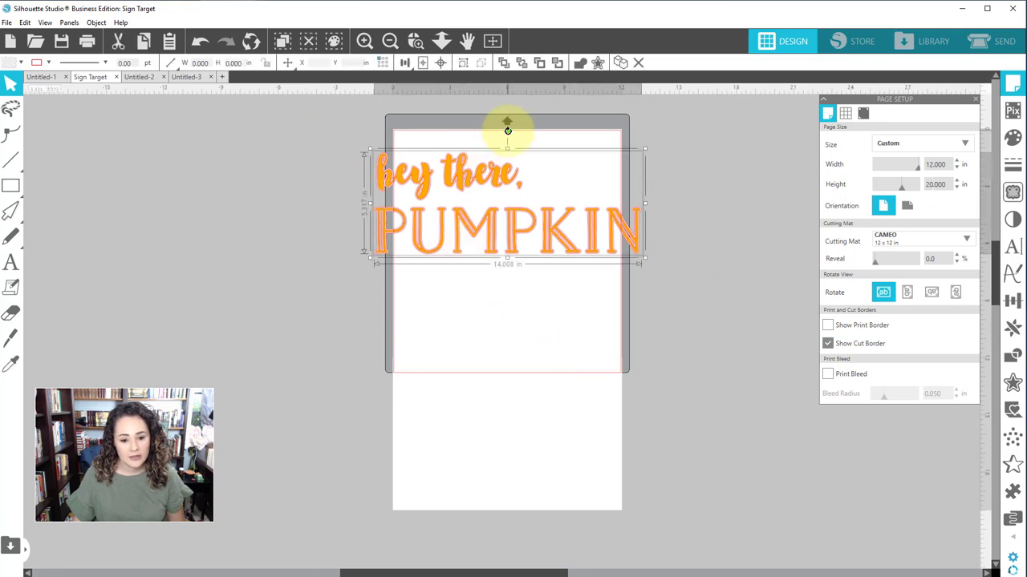
left_click_drag(508, 130, 482, 256)
left_click(550, 225)
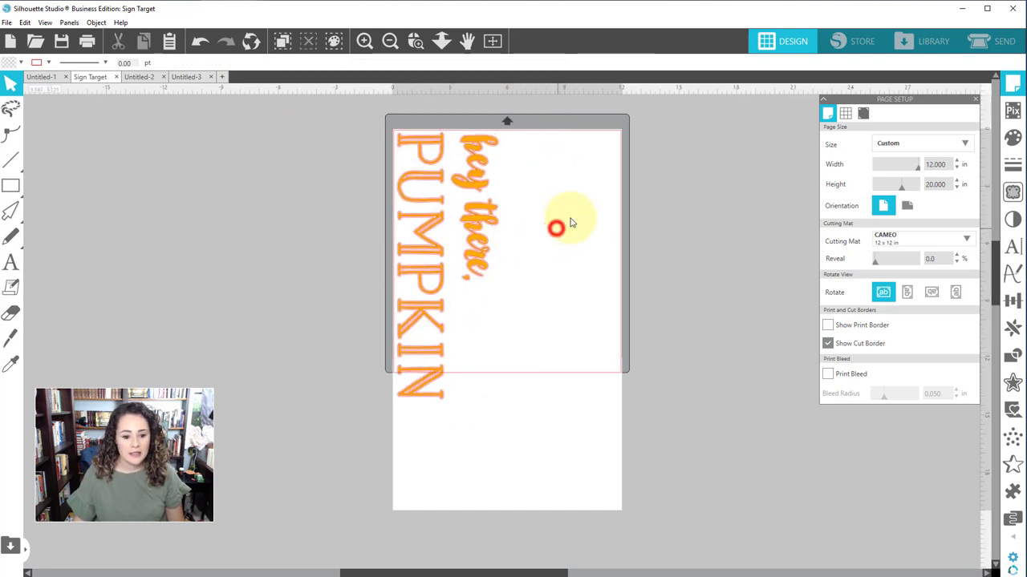
Flip the orange lettering and the light gray offset horizontally so both are mirrored
right_click(487, 220)
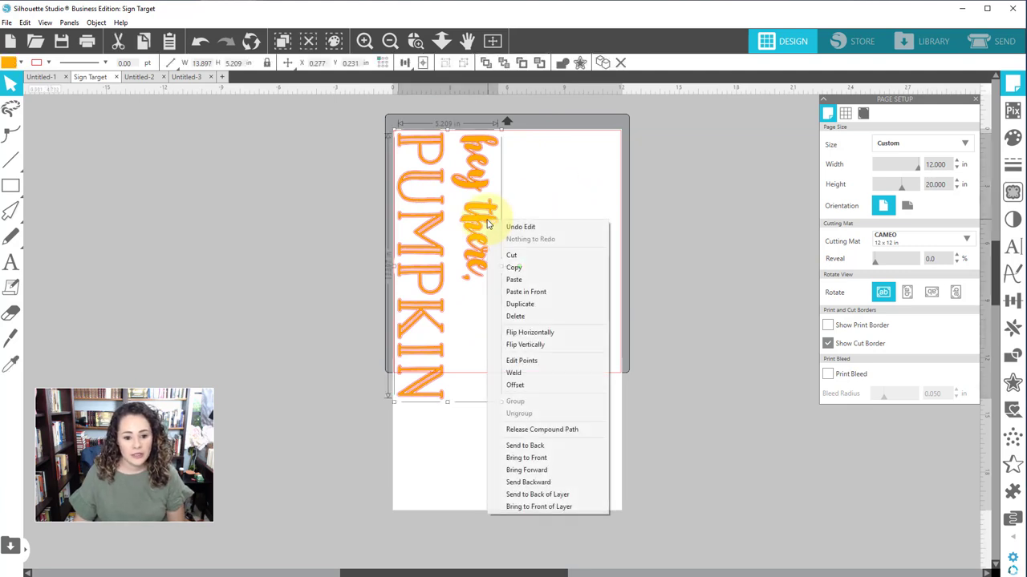
left_click(520, 335)
key("i")
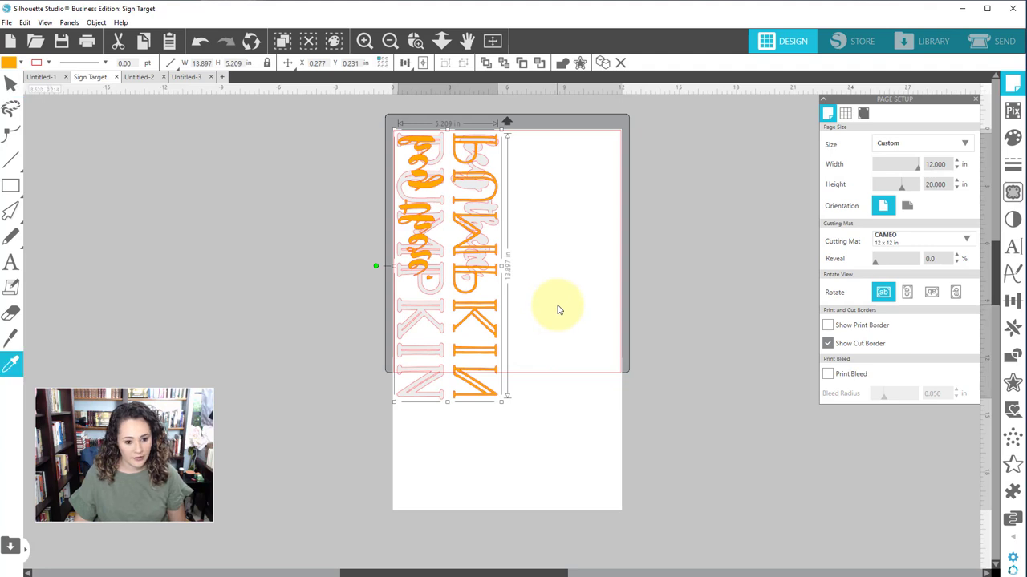
right_click(335, 334)
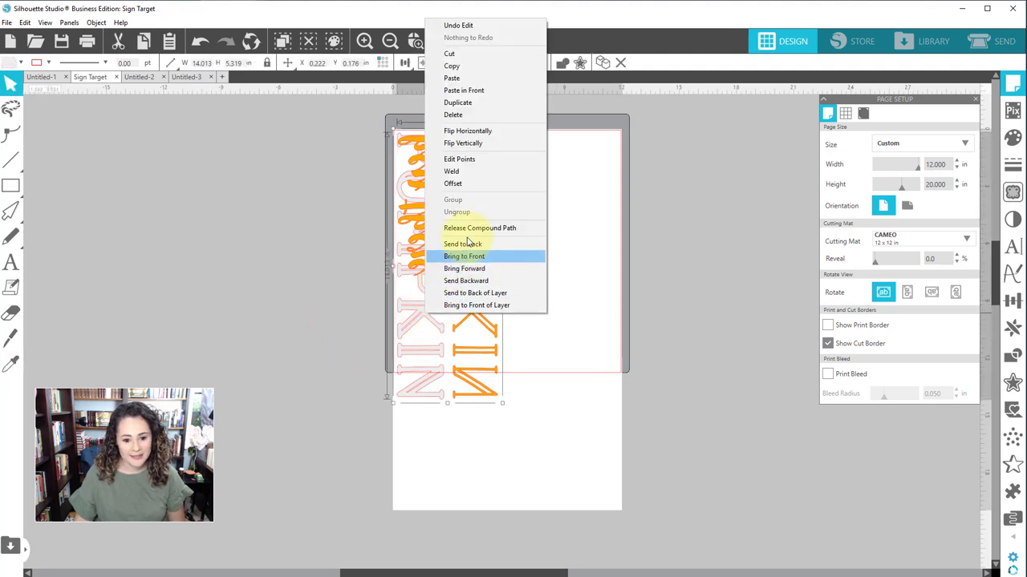
left_click(472, 130)
left_click(560, 283)
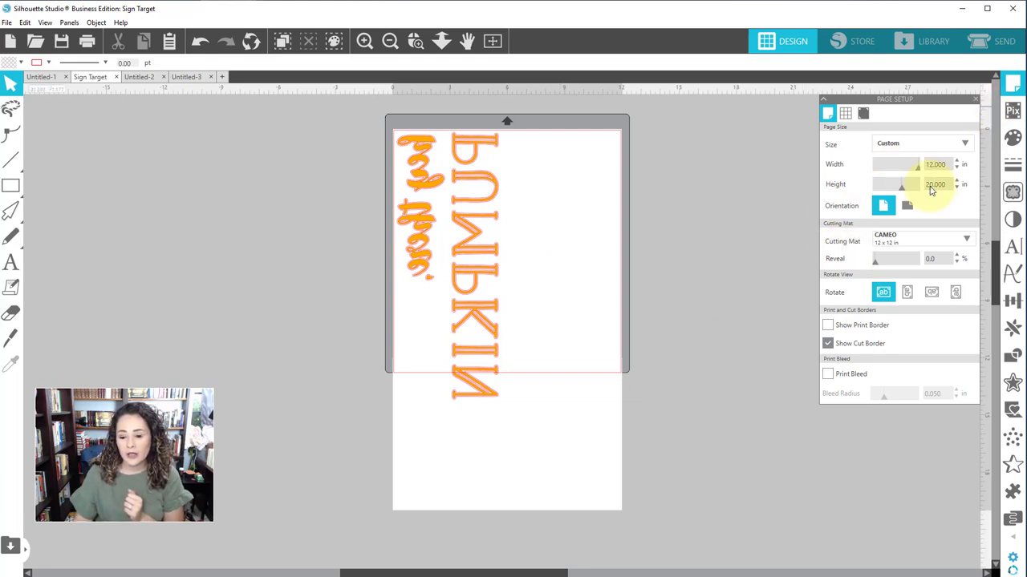
Set the cutting mat to None and shift the complete lettering inside the cut border
left_click(905, 238)
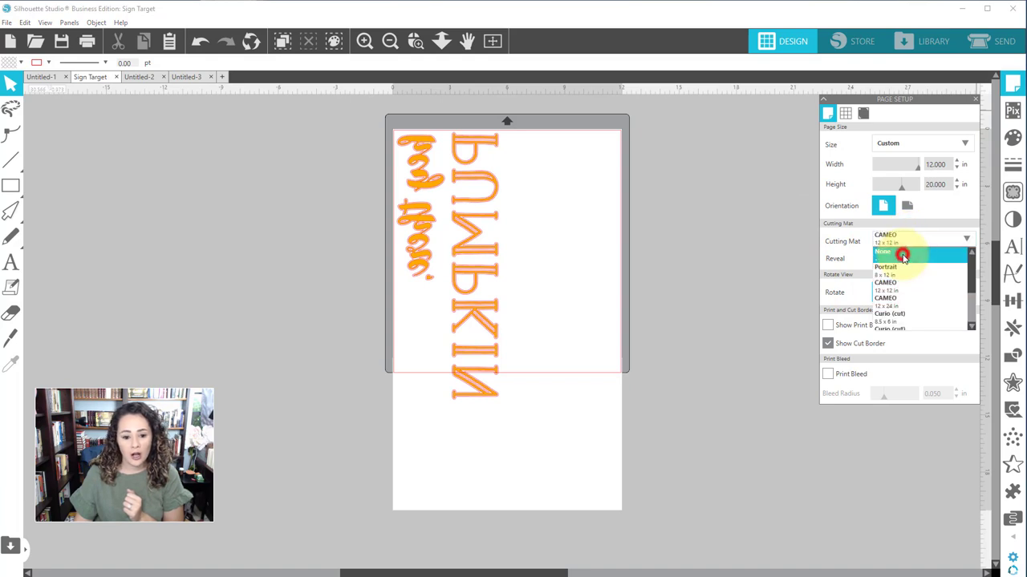
left_click(903, 255)
left_click_drag(375, 131, 489, 289)
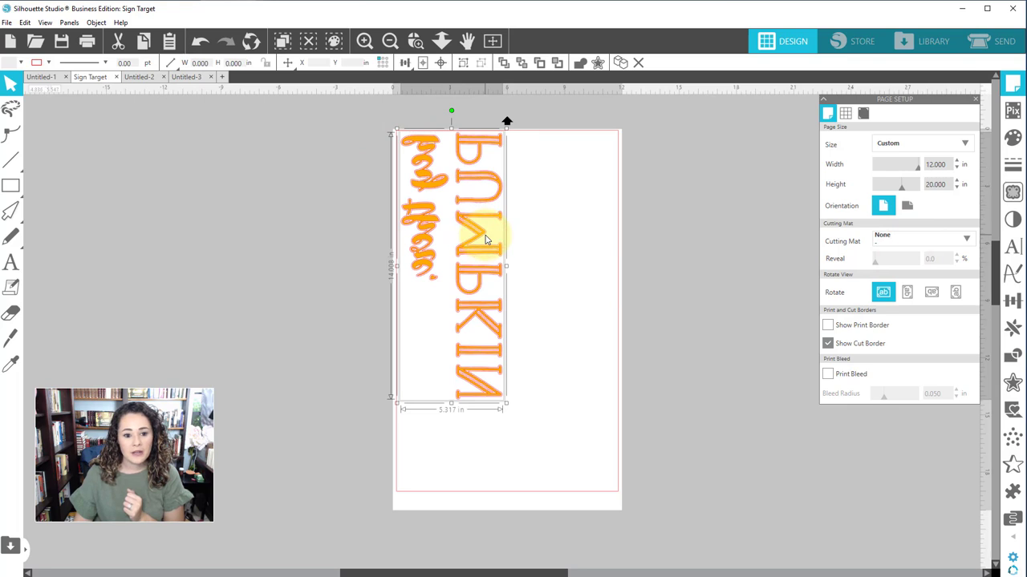
left_click(291, 219)
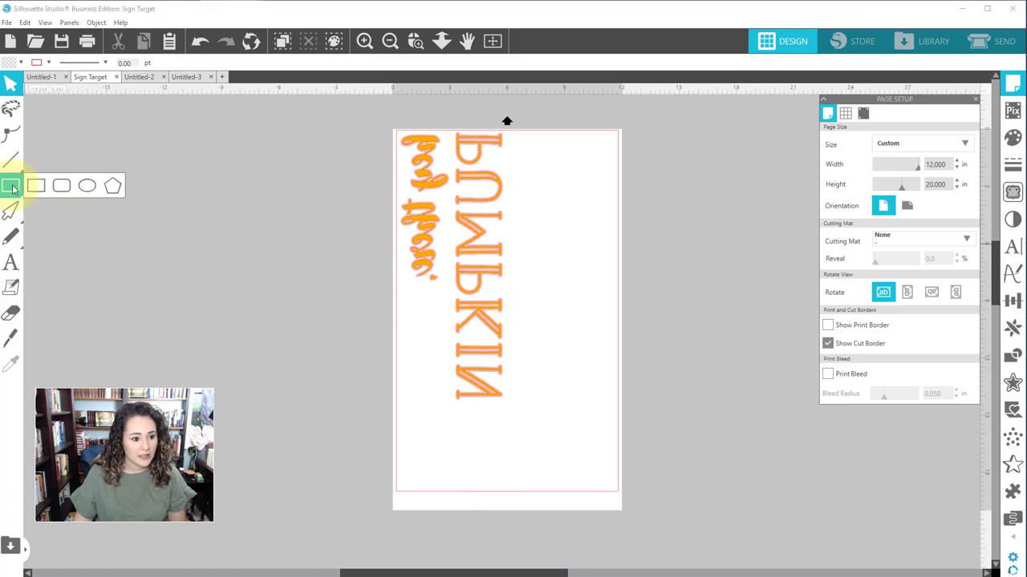
Draw an unfilled rectangle around "hey there," and resize it to about 2.7 in by 8.2 in
left_click(35, 185)
left_click_drag(397, 132, 454, 293)
left_click(11, 82)
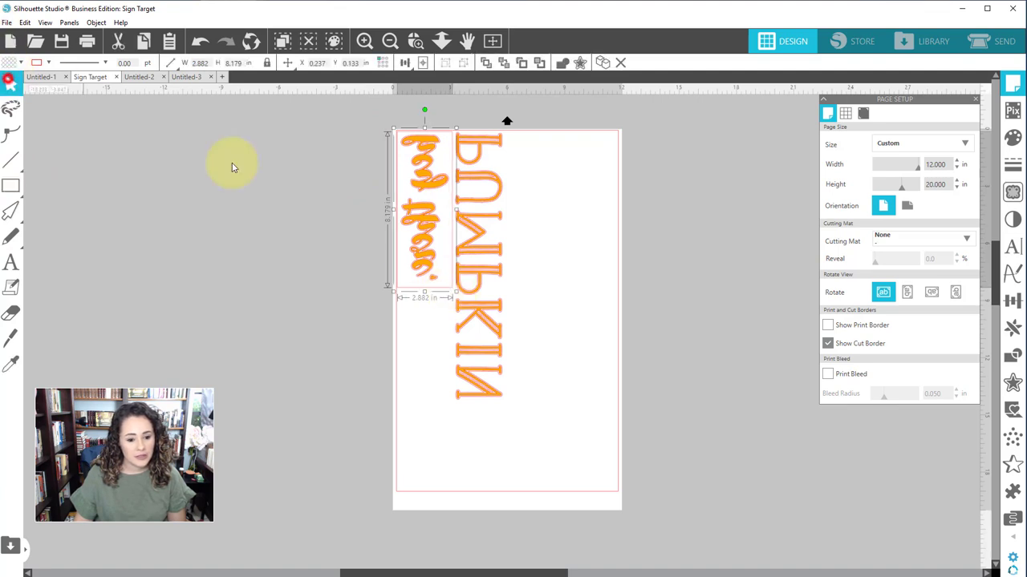
left_click(435, 286)
left_click_drag(439, 287, 442, 285)
left_click_drag(457, 210, 453, 210)
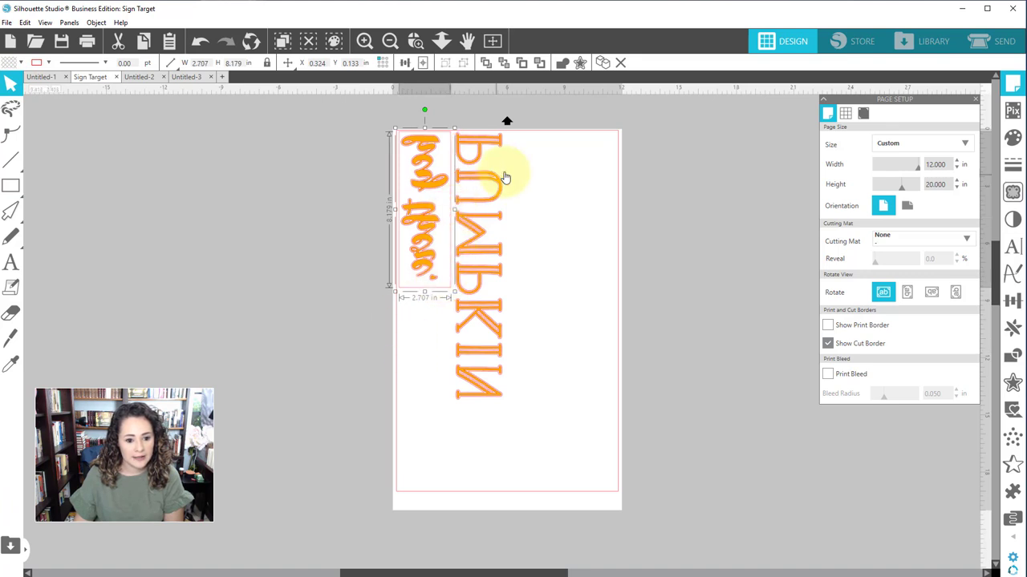
left_click(479, 86)
Draw an unfilled rectangle about 2.9 in by 14.2 in around "PUMPKIN" and nudge all shapes down inside the cut border
left_click(34, 186)
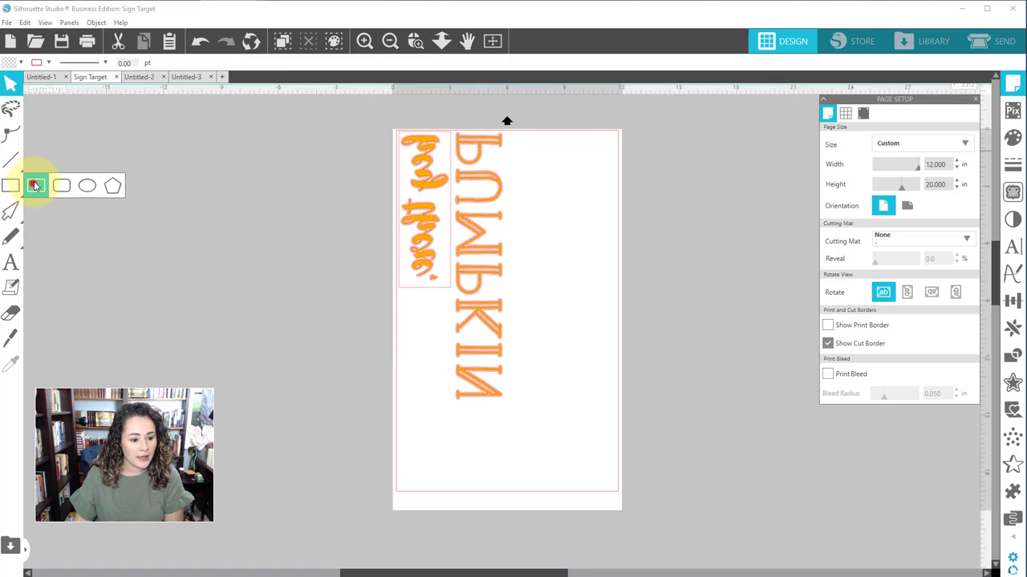
left_click_drag(452, 131, 508, 408)
left_click(11, 83)
left_click(231, 172)
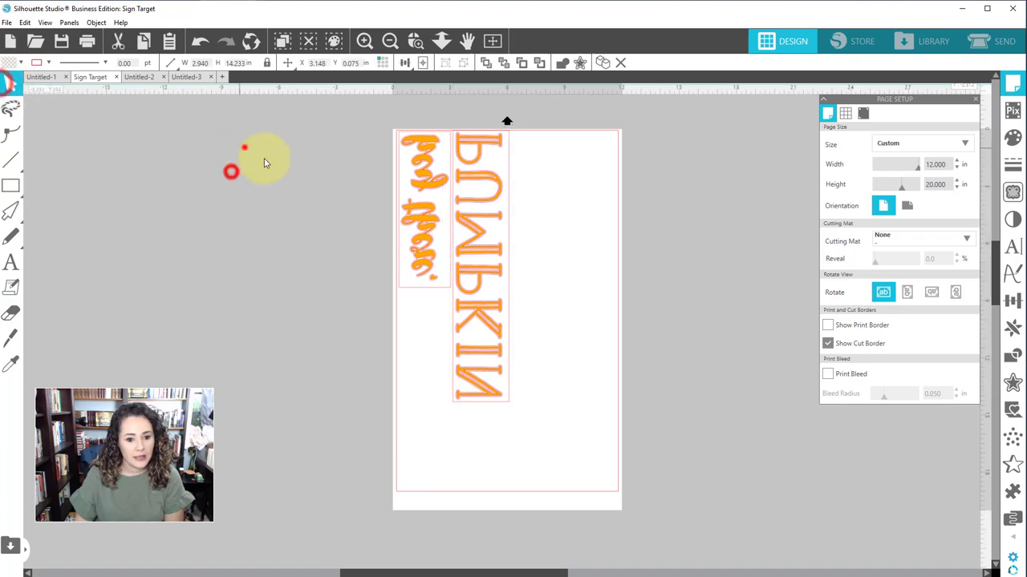
key("ctrl+a")
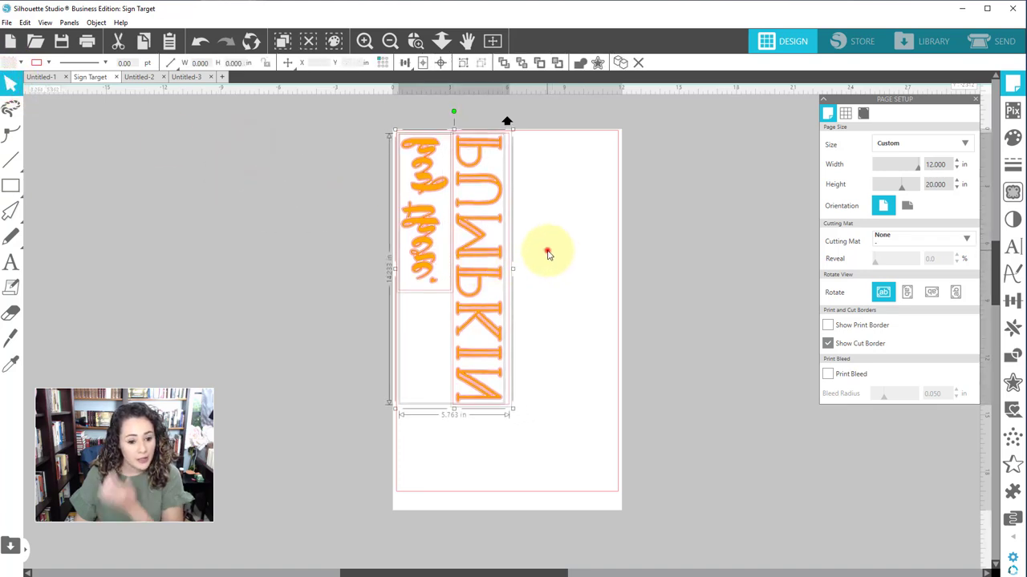
left_click(548, 254)
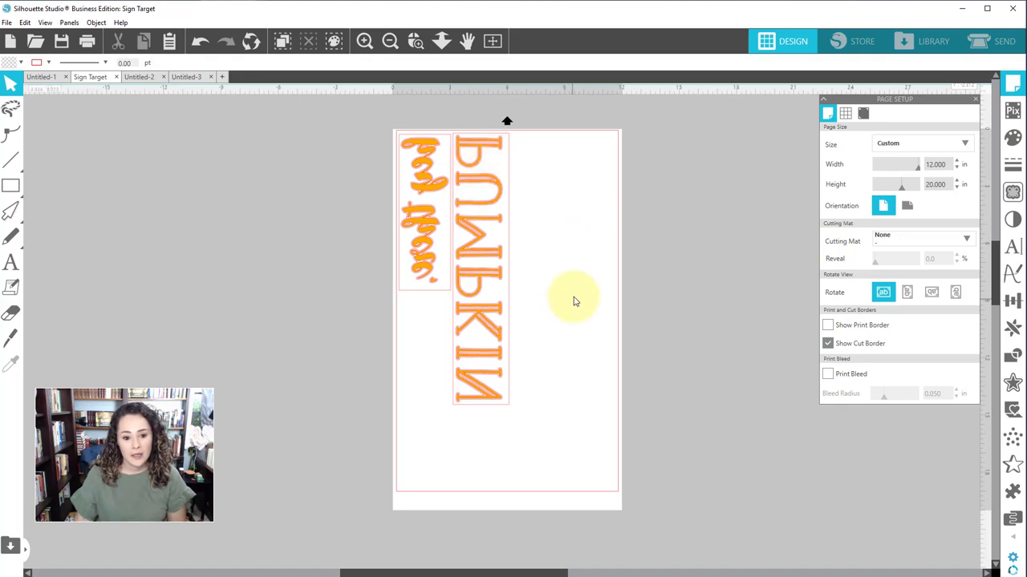
Set the cut job to work by fill color, enabling the No Color boxes and disabling the light gray RGB (238,238,238) shapes
left_click(986, 41)
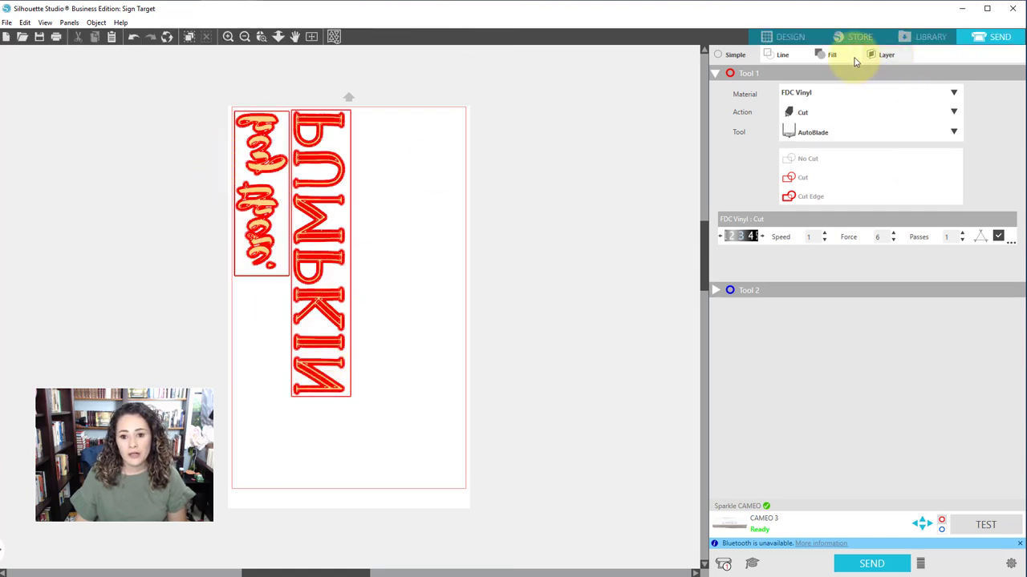
left_click(952, 93)
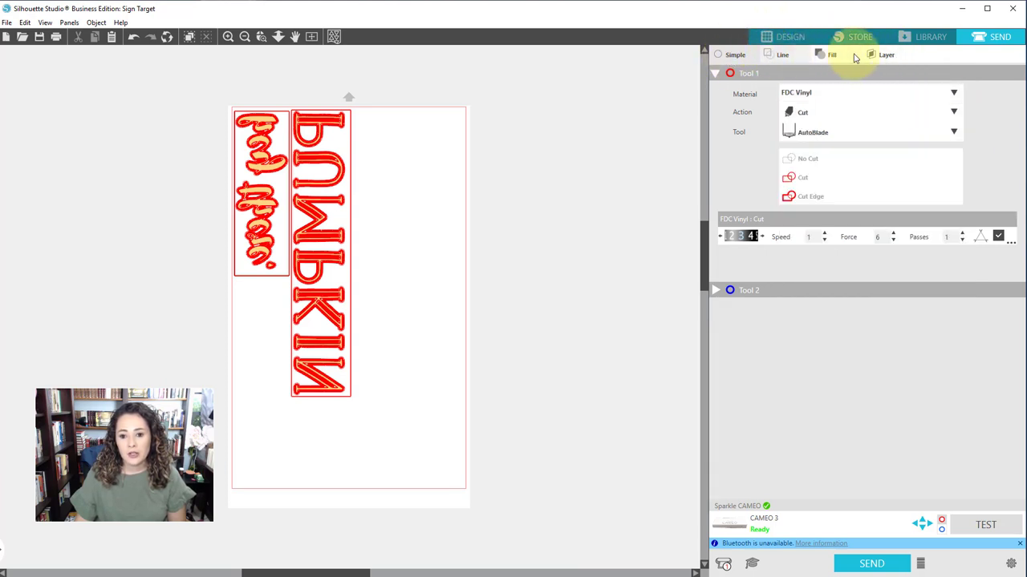
left_click(831, 55)
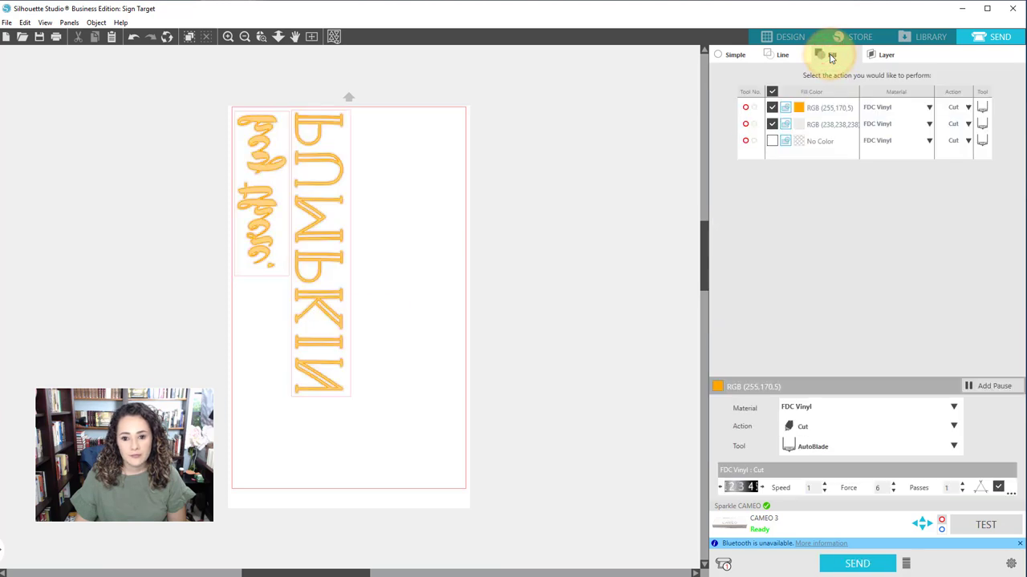
left_click(771, 141)
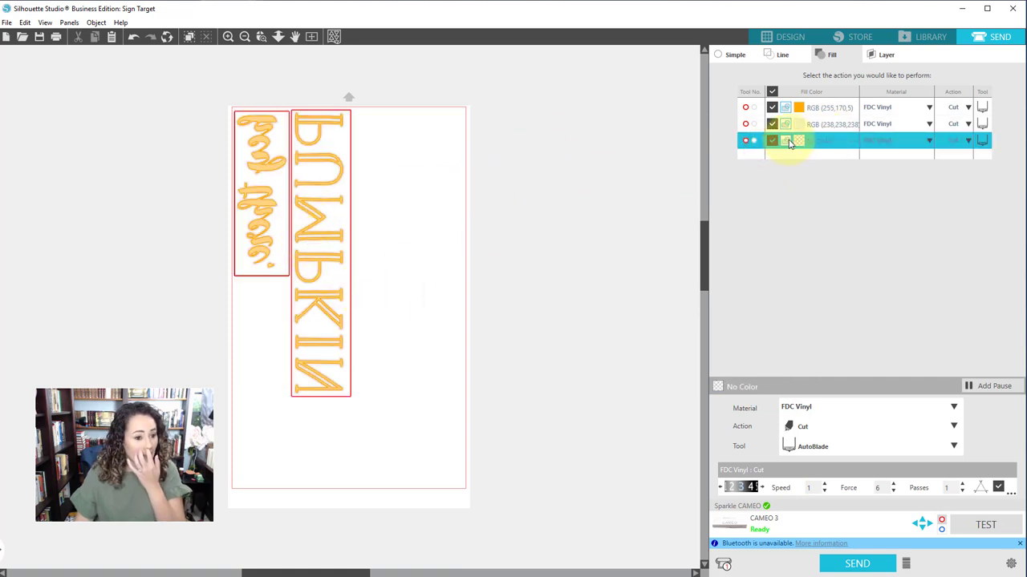
left_click(771, 124)
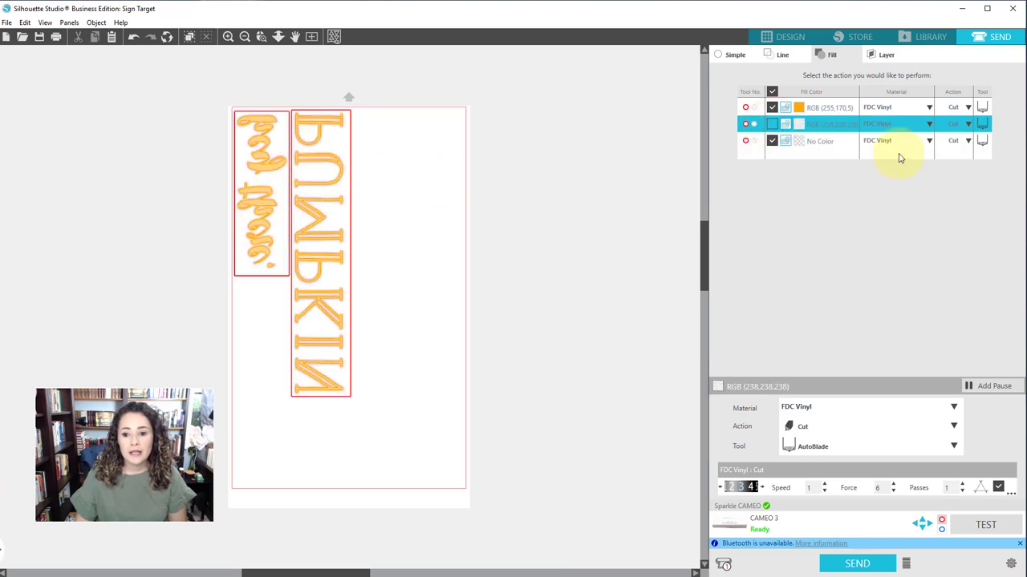
Assign the Glitter material to both the orange RGB (255,170,5) shapes and the No Color weeding boxes
left_click(928, 107)
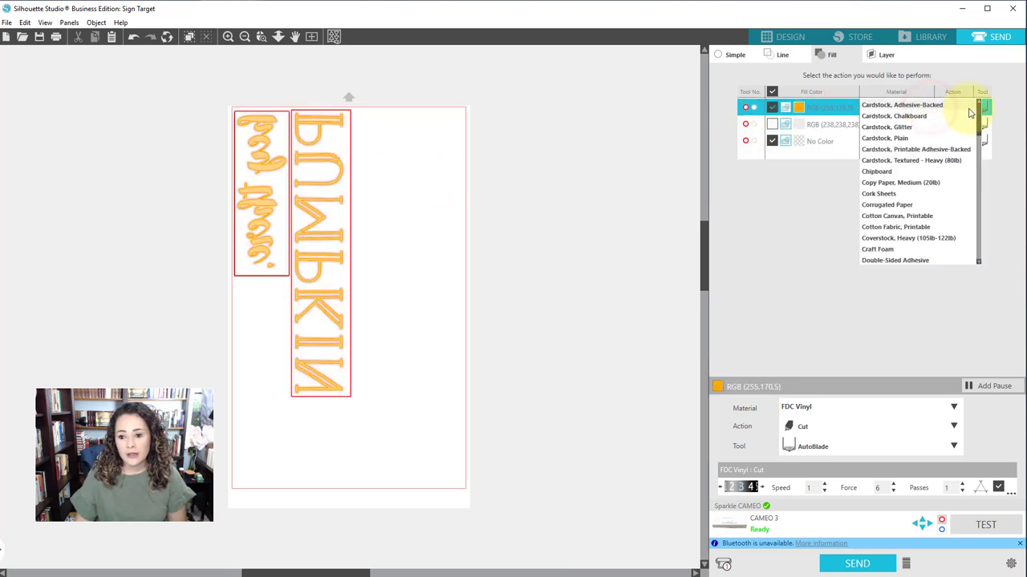
left_click_drag(978, 118, 979, 265)
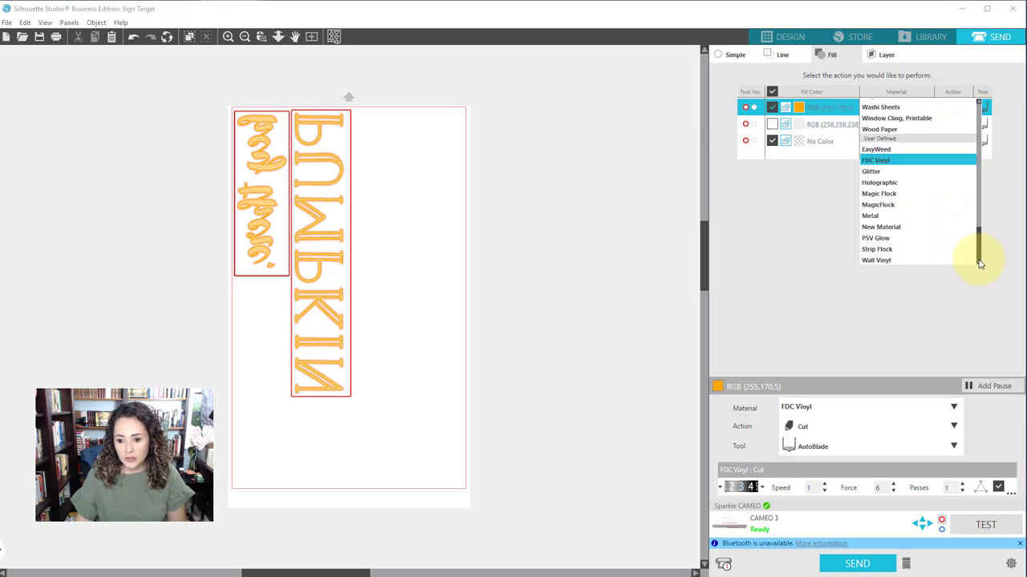
left_click(871, 170)
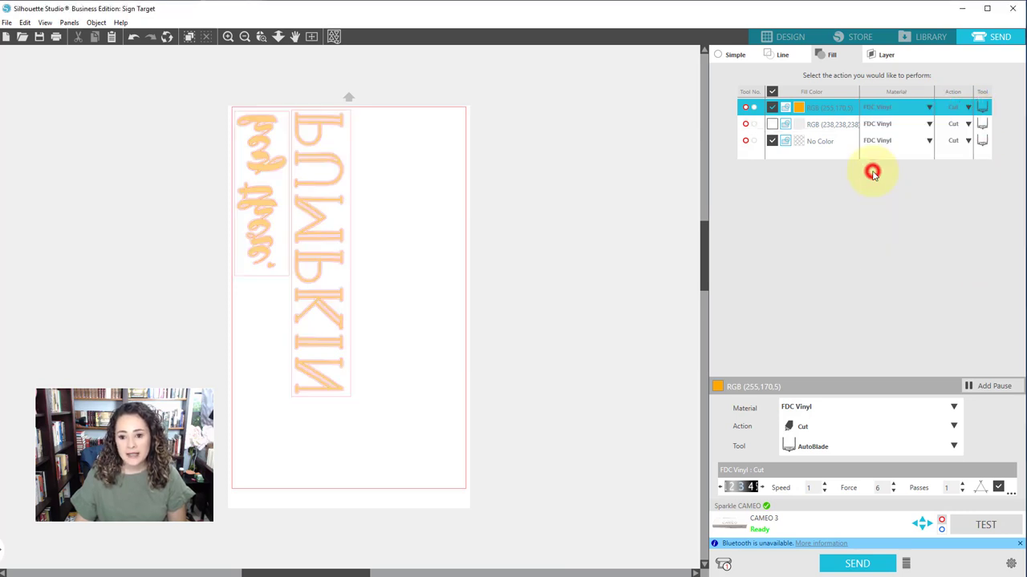
left_click(929, 143)
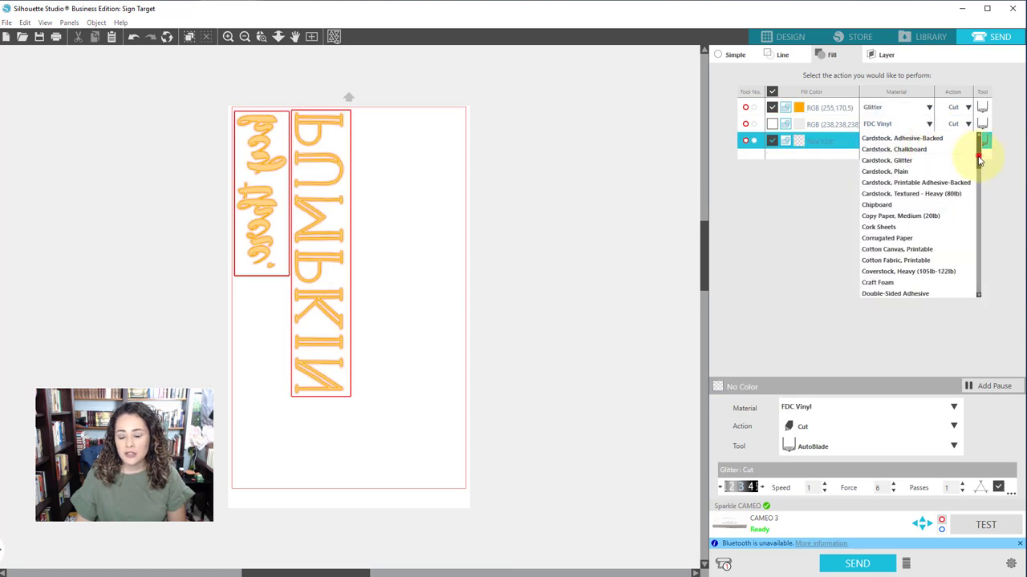
left_click_drag(968, 199, 979, 295)
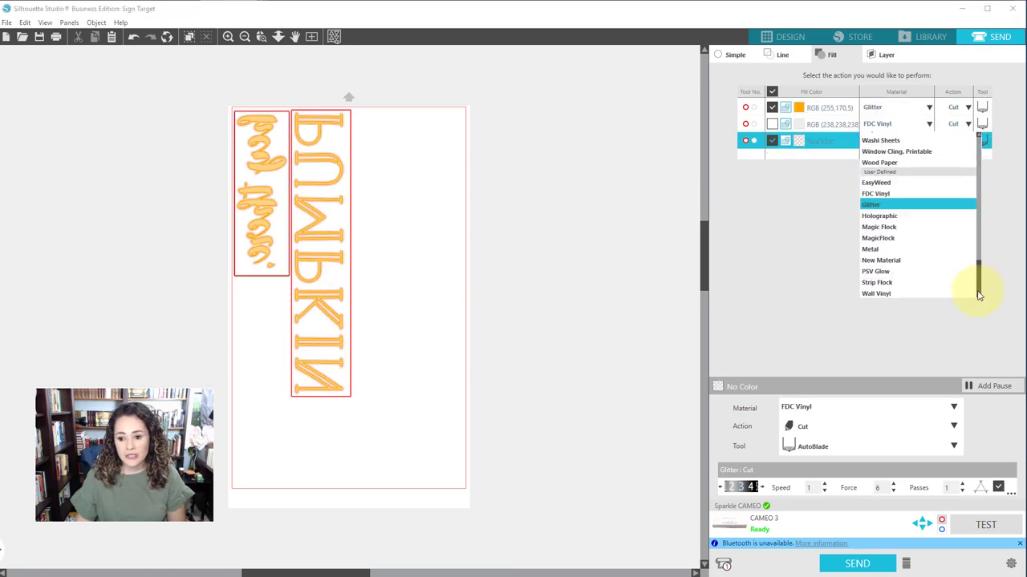
left_click(886, 206)
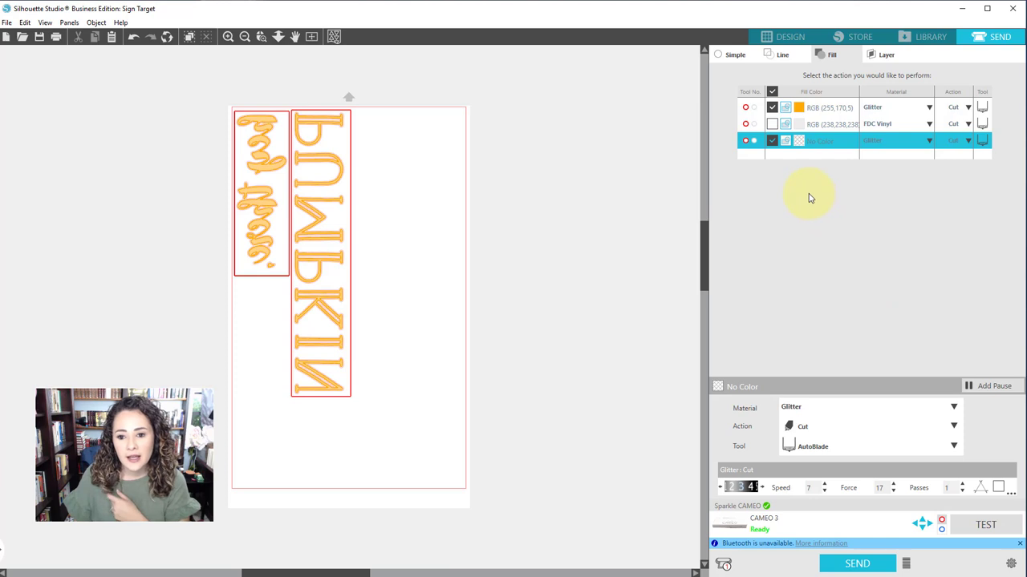
Exclude the orange RGB (255,170,5) shapes from the cut and include the light gray RGB (238,238,238) offsets
left_click(771, 108)
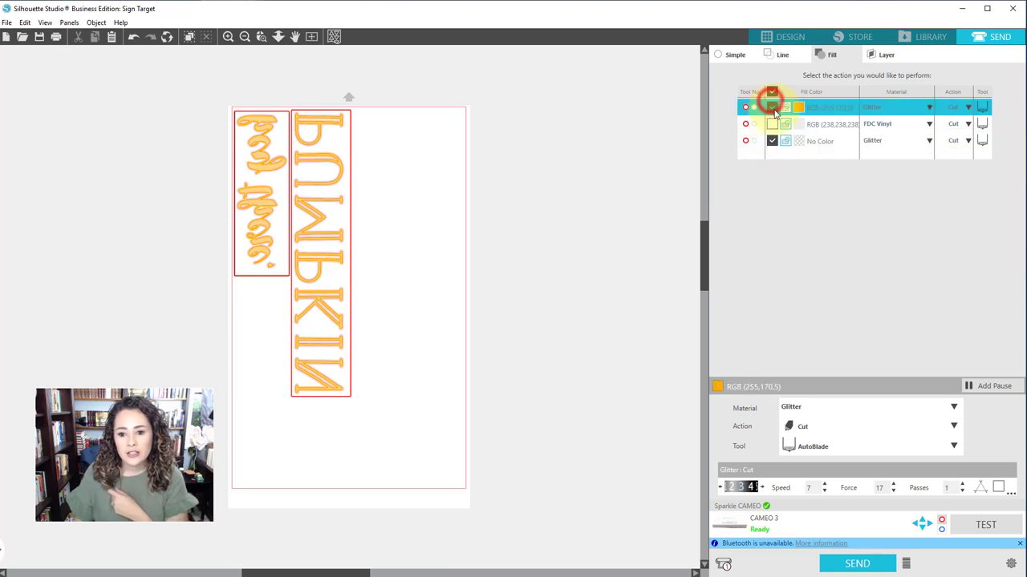
left_click(771, 107)
left_click(771, 125)
left_click(772, 126)
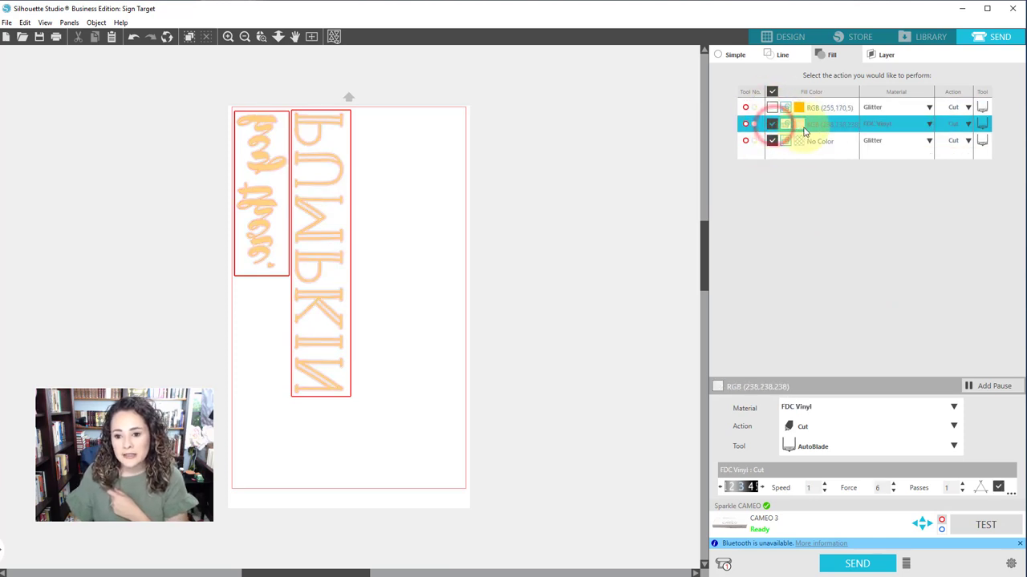
Assign the EasyWeed material to both the light gray RGB (238,238,238) offsets and the No Color weeding boxes
left_click(929, 125)
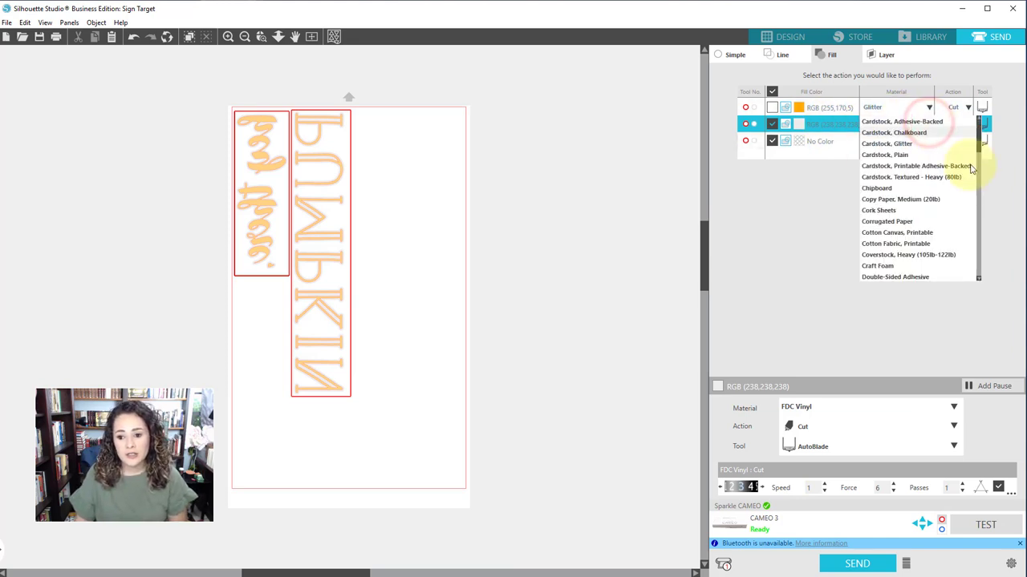
left_click(981, 139)
left_click_drag(979, 271, 980, 277)
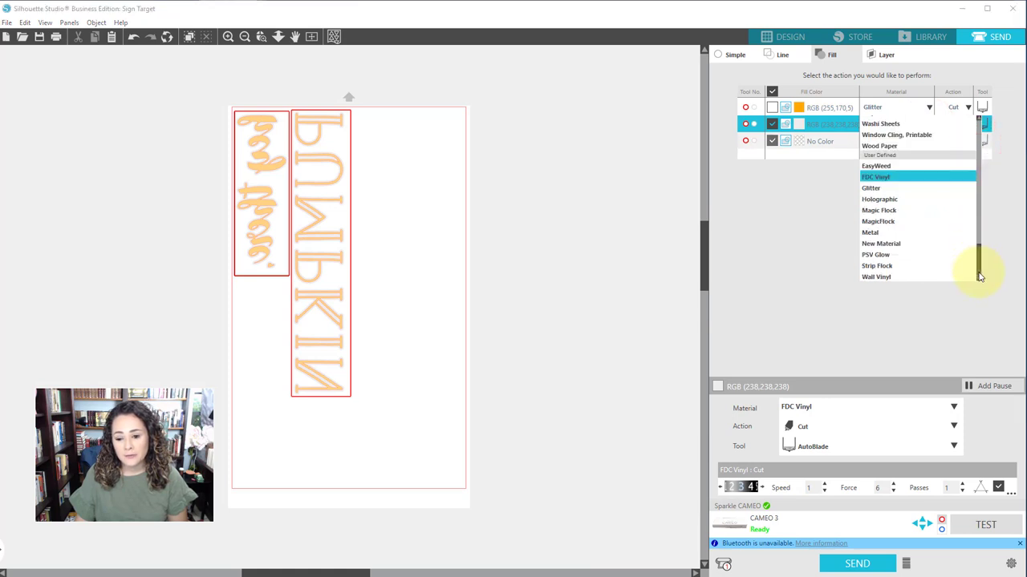
left_click(876, 165)
left_click(928, 141)
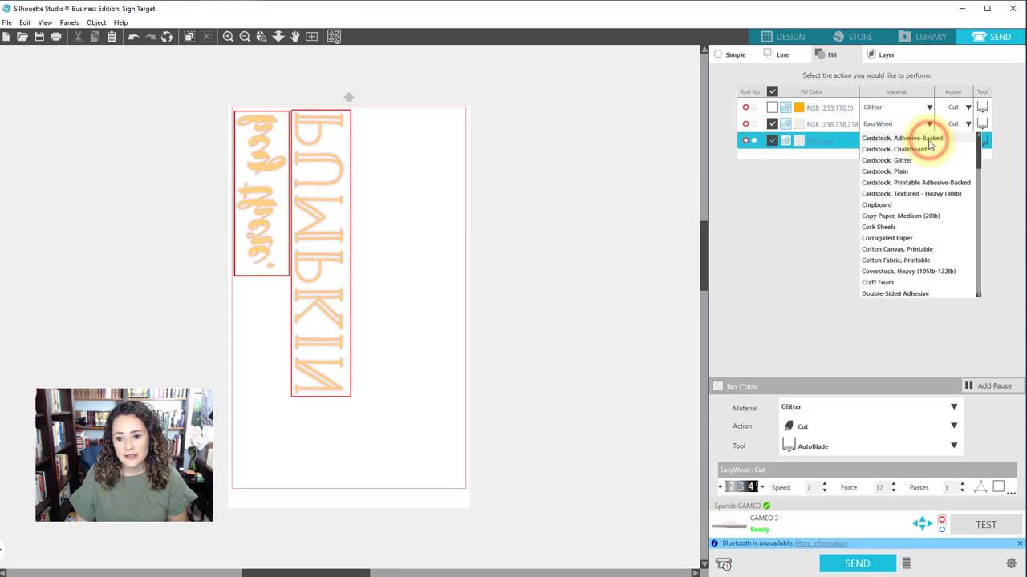
left_click_drag(980, 166, 981, 291)
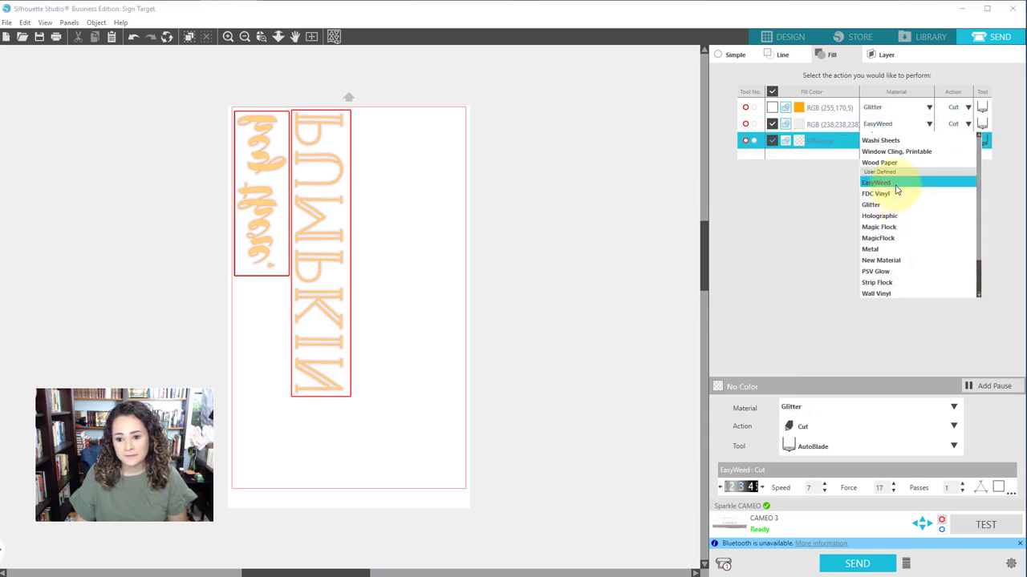
left_click(894, 183)
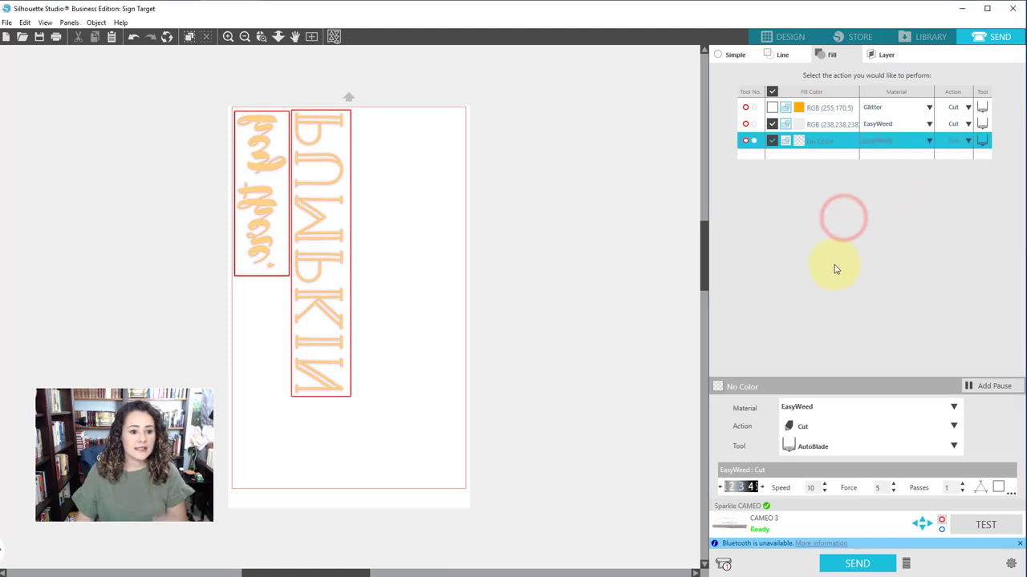